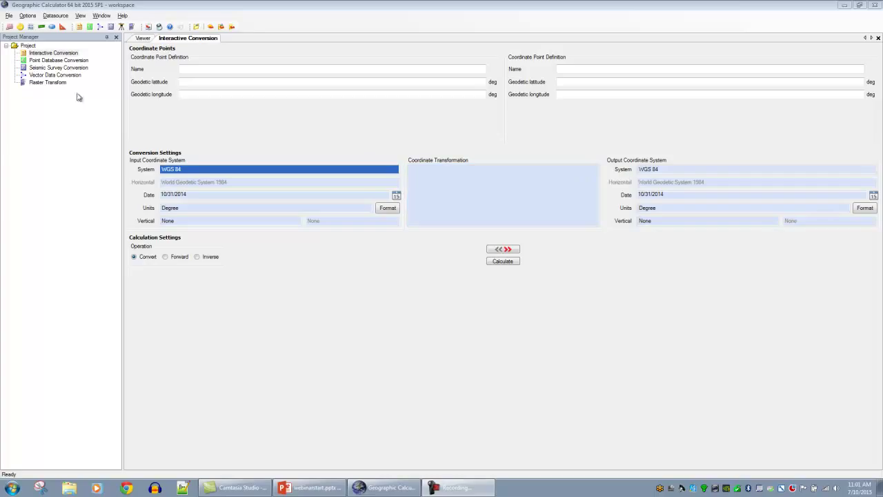
Step: Look through the Point Database, Seismic Survey, Vector Data and Raster Transform jobs, and return to Interactive Conversion
double_click(48, 61)
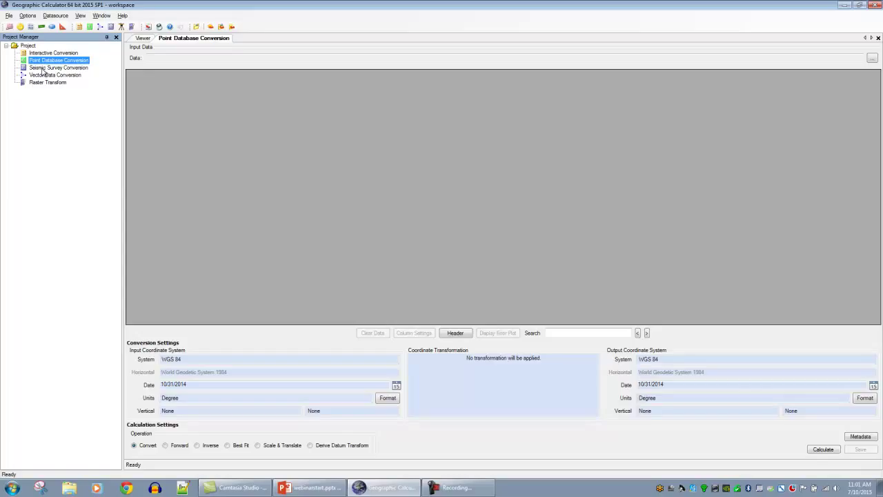
double_click(43, 68)
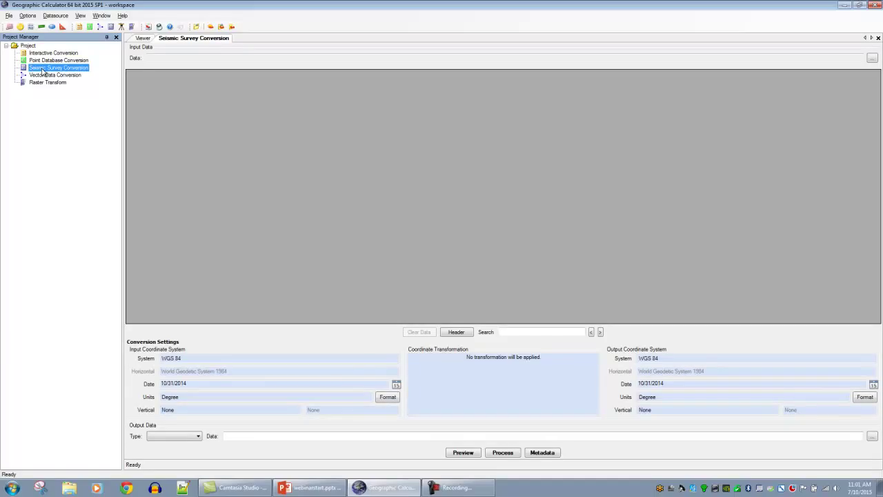
click(37, 75)
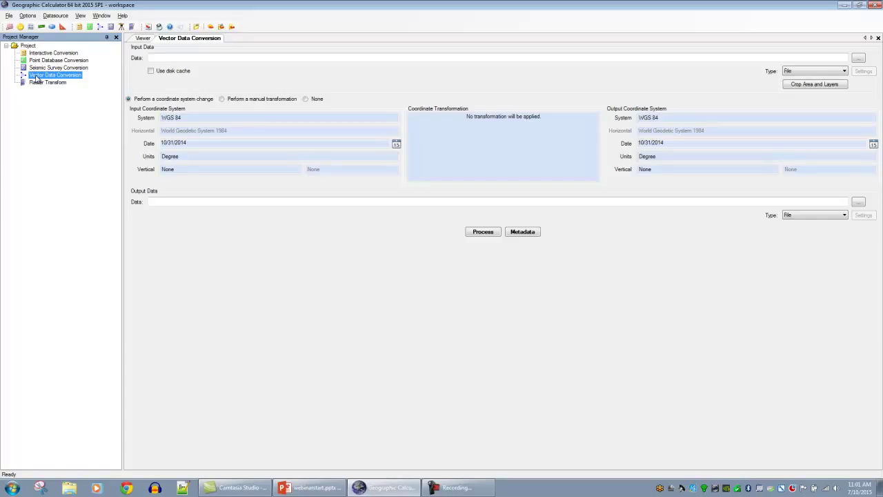
click(27, 84)
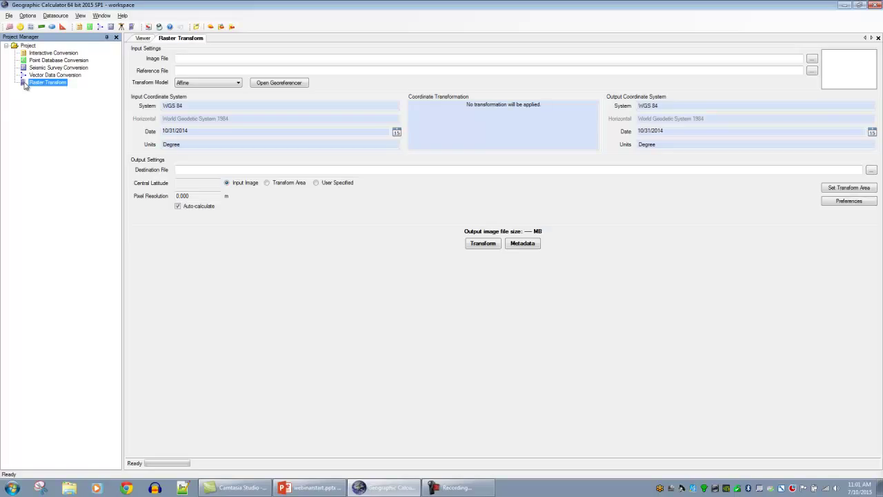
click(27, 53)
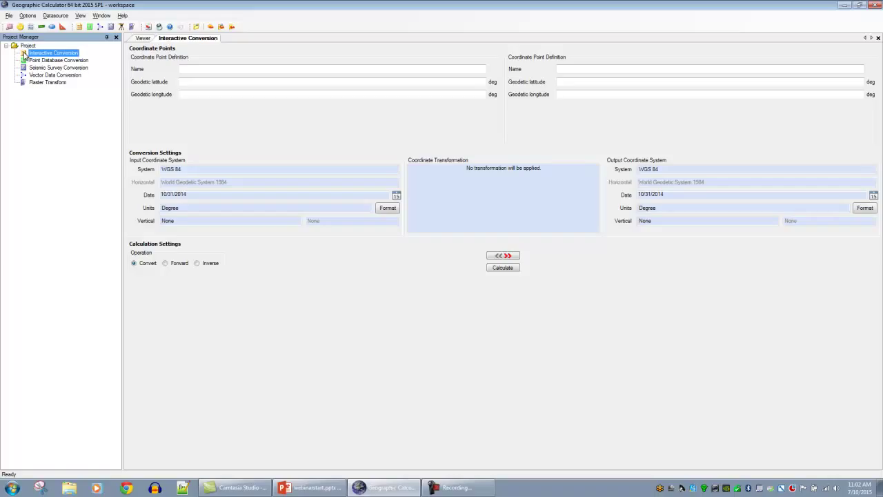
click(28, 16)
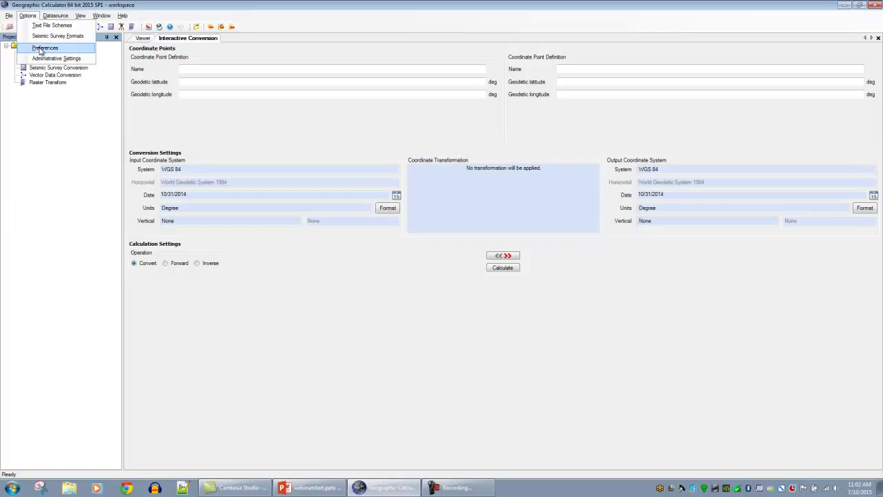
key(Escape)
click(55, 15)
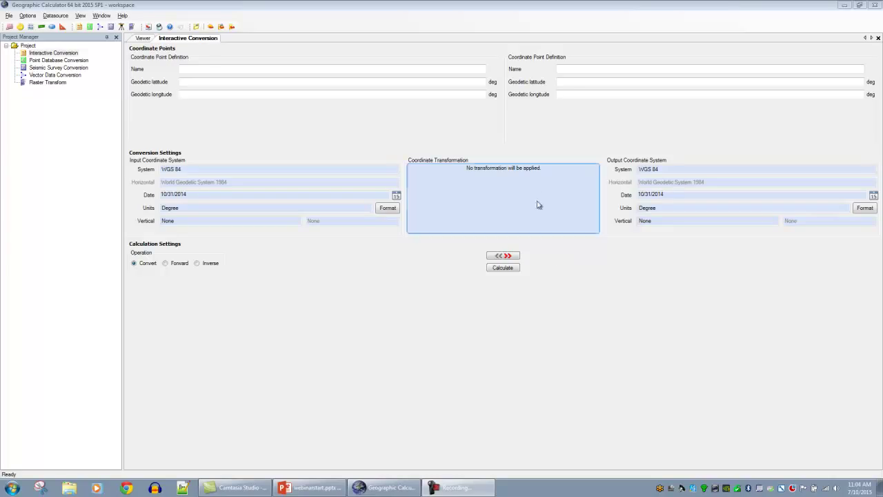
Step: Enter the input point with a geodetic latitude of 44 and a geodetic longitude of -70 degrees
click(476, 82)
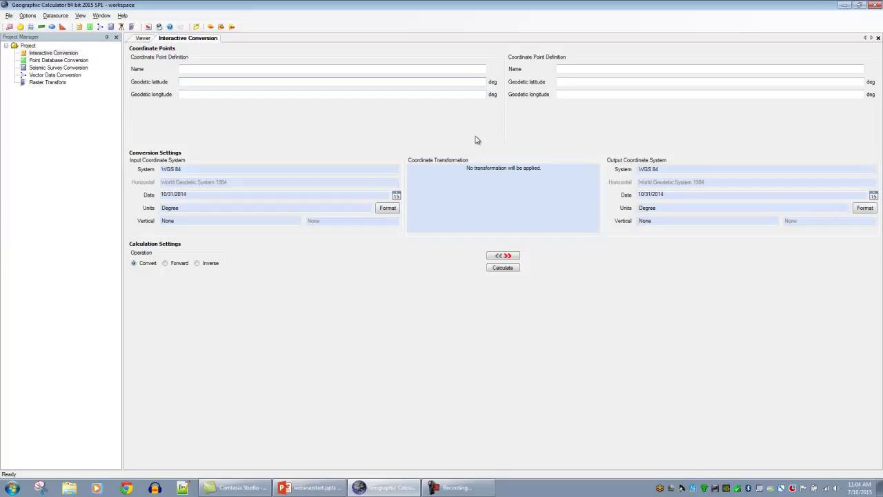
text(44)
click(481, 95)
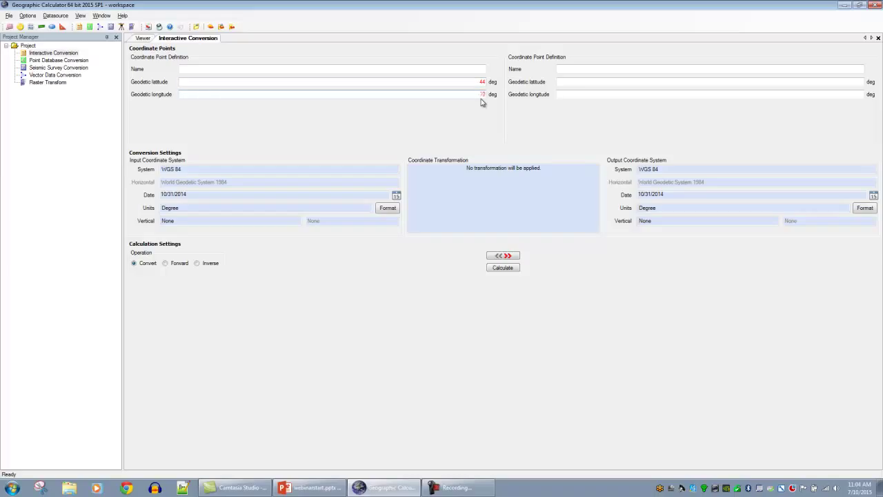
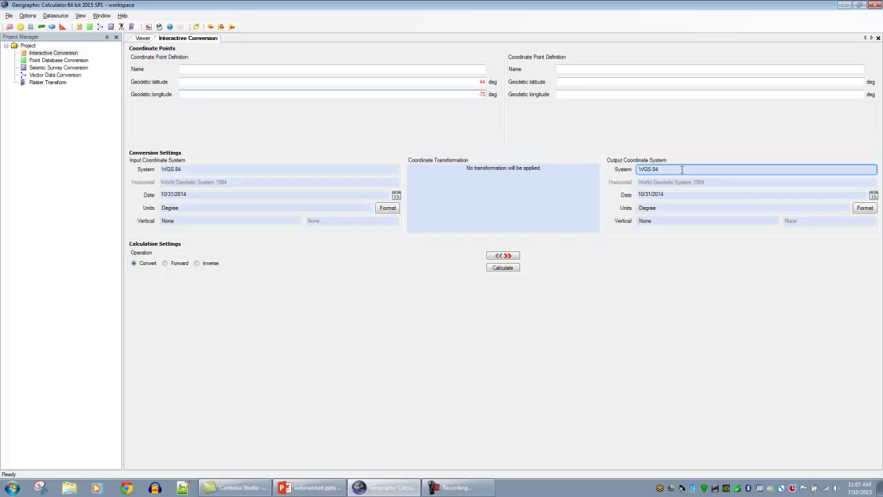
Step: Open the coordinate system selection for the output system without limiting the systems by geographic area
click(682, 169)
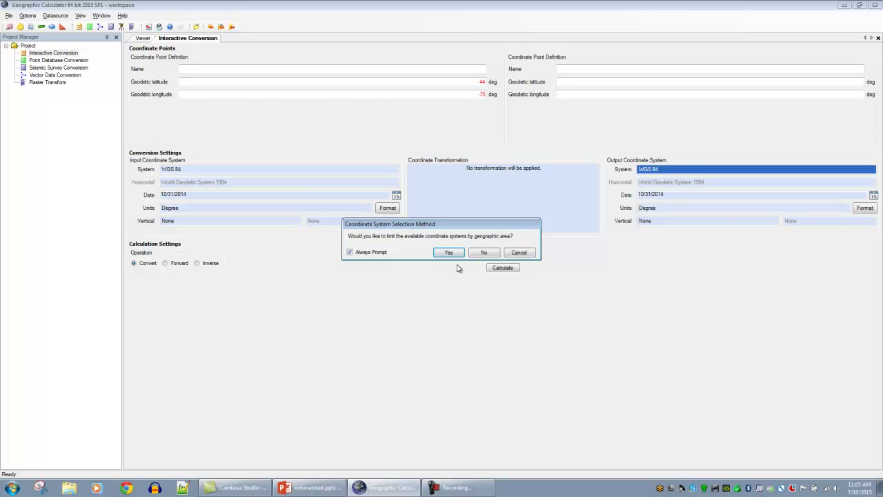
click(475, 254)
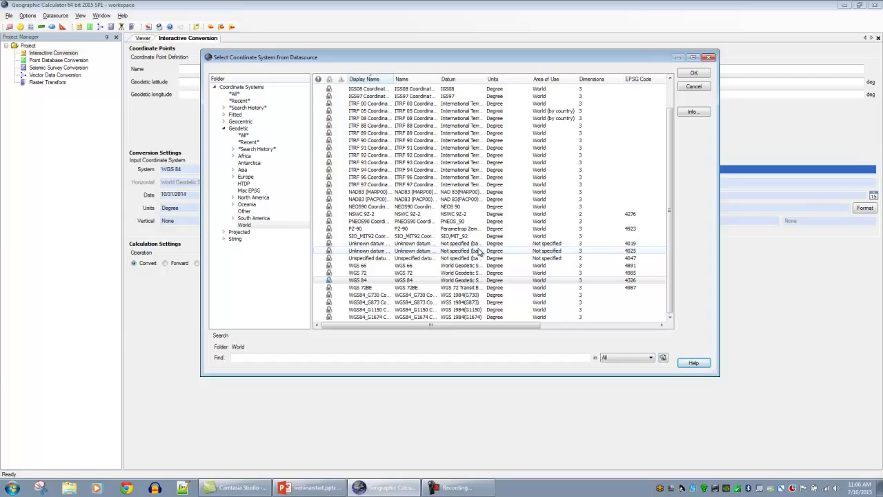
click(362, 282)
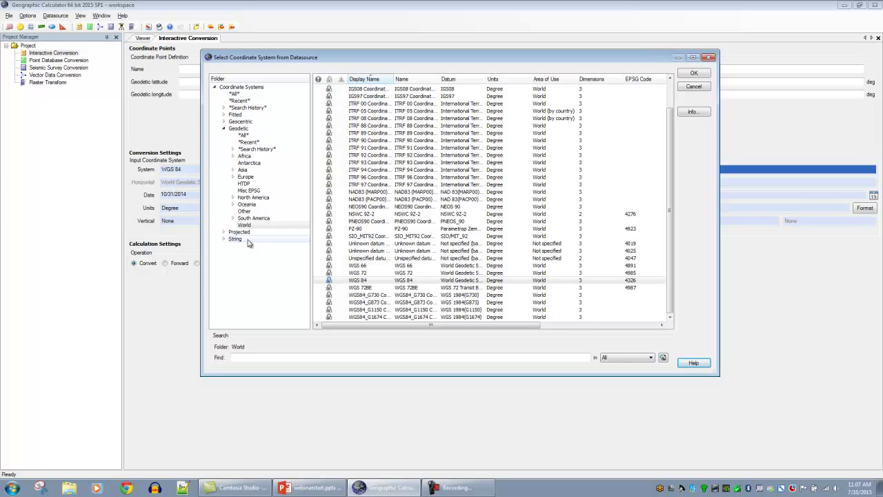
Step: Browse the geodetic coordinate systems in the North America and United States folders
double_click(247, 129)
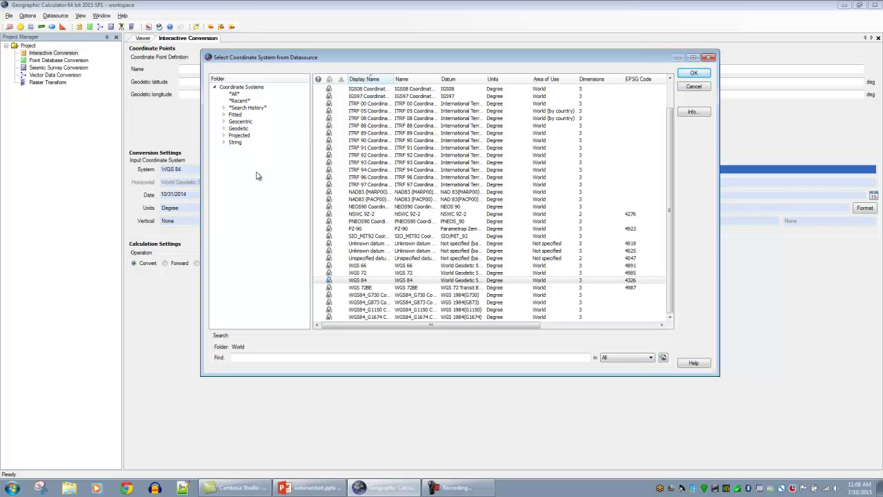
click(224, 129)
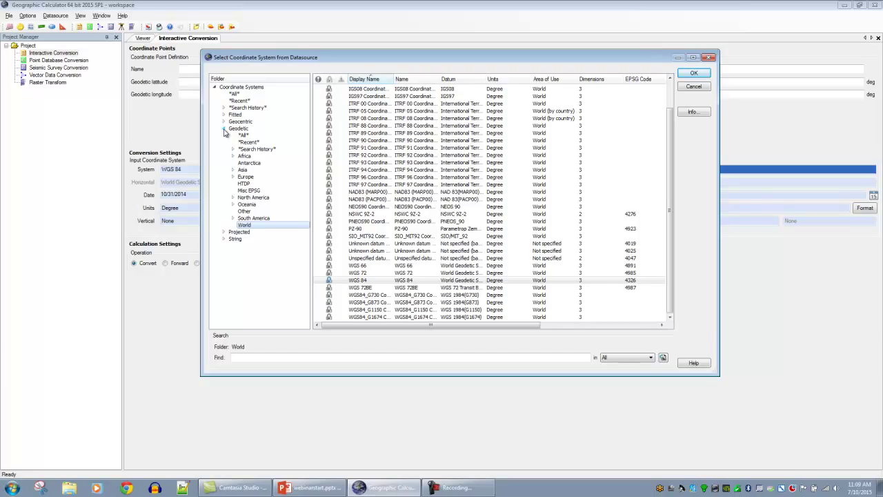
click(233, 198)
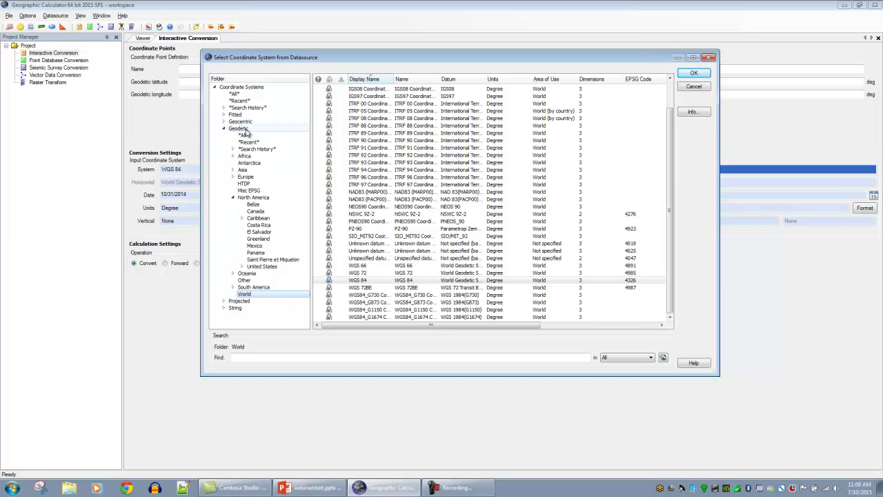
click(273, 199)
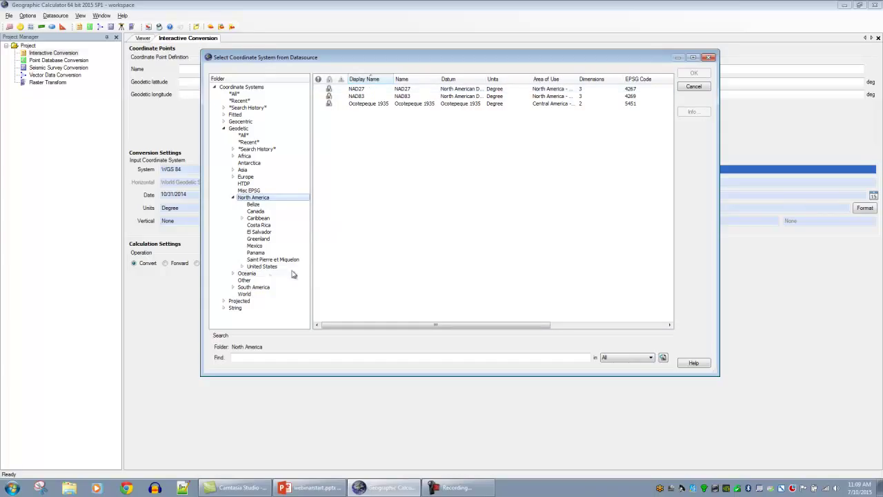
click(262, 268)
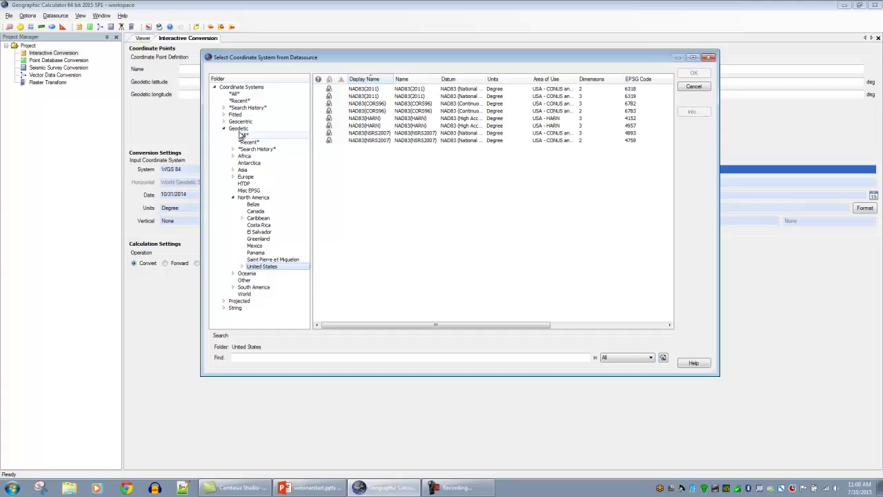
Step: Search all fields of the Geodetic folder for nad27, widen the Area of Use column and select the NAD27 system
click(238, 130)
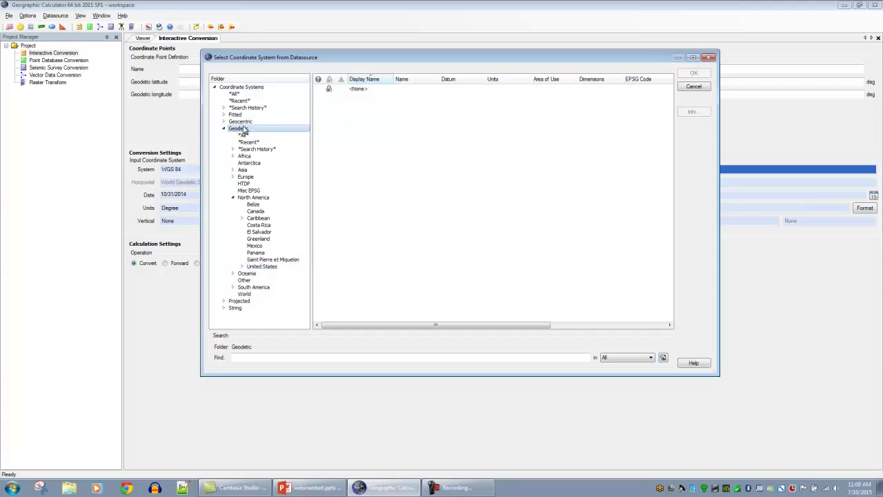
click(244, 357)
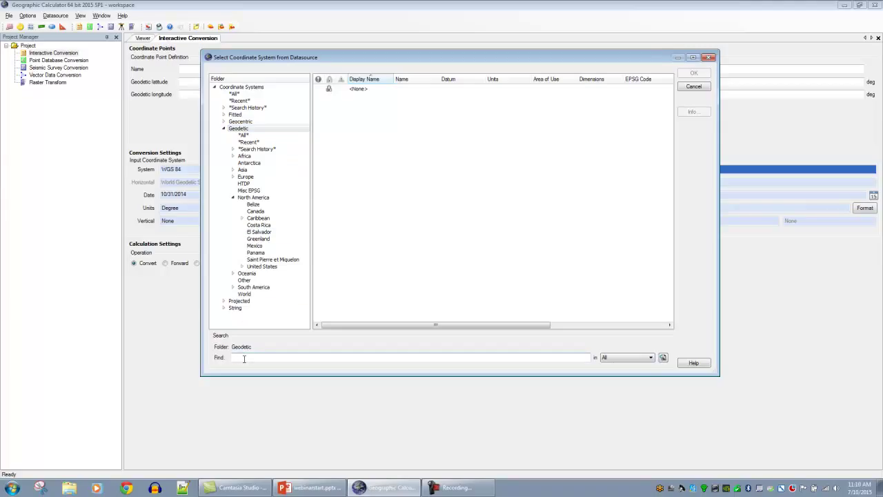
text(nad27)
click(650, 359)
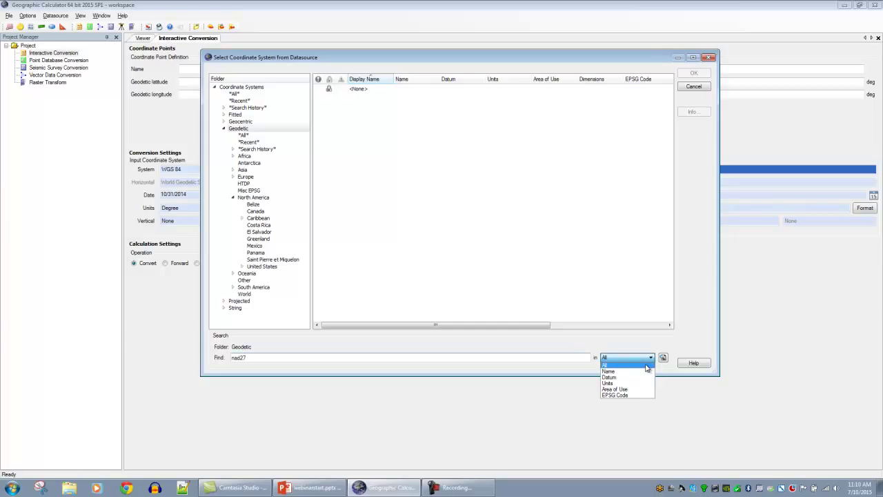
click(647, 366)
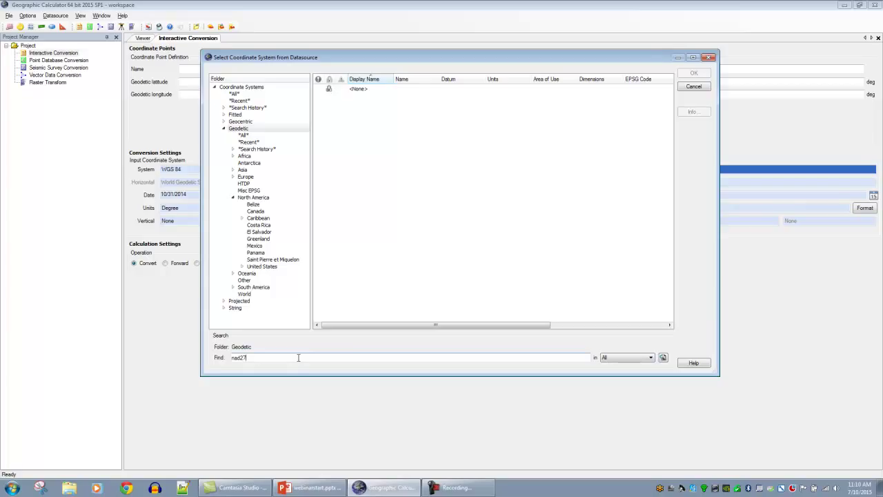
key(Return)
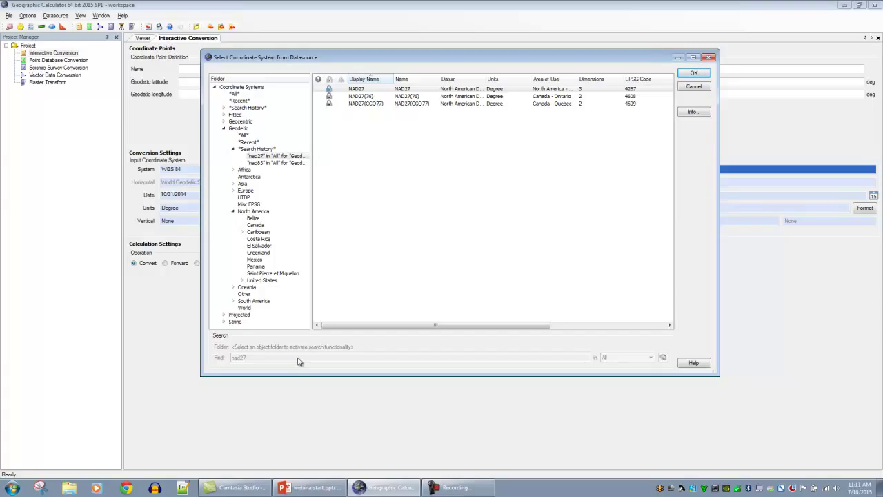
drag(578, 78, 592, 78)
click(588, 89)
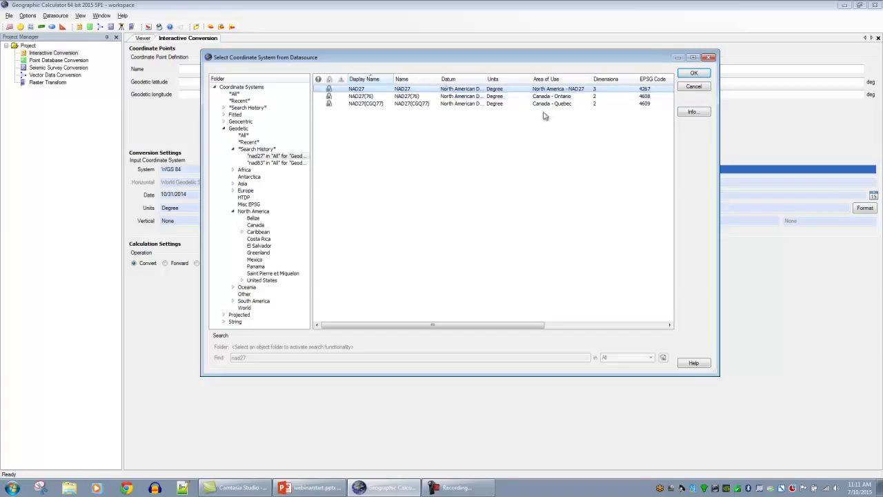
Step: View the NAD27 system's information and examine its datum's definition and identification details
right_click(365, 94)
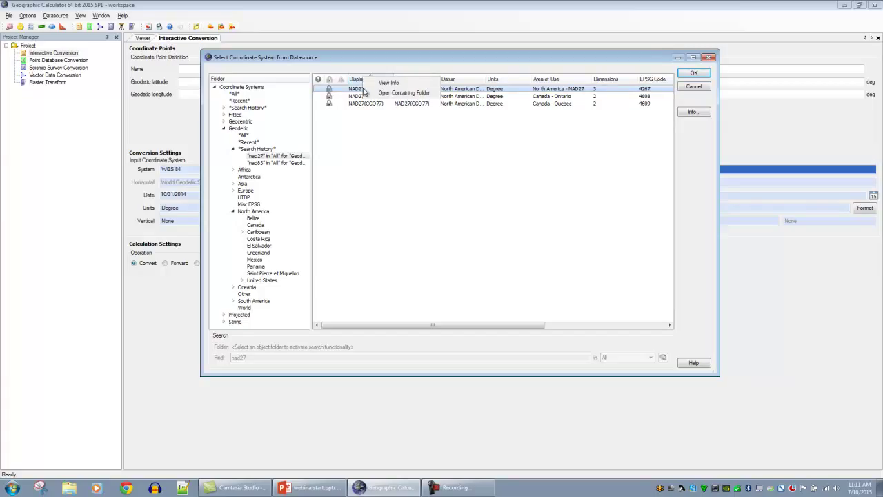
click(408, 84)
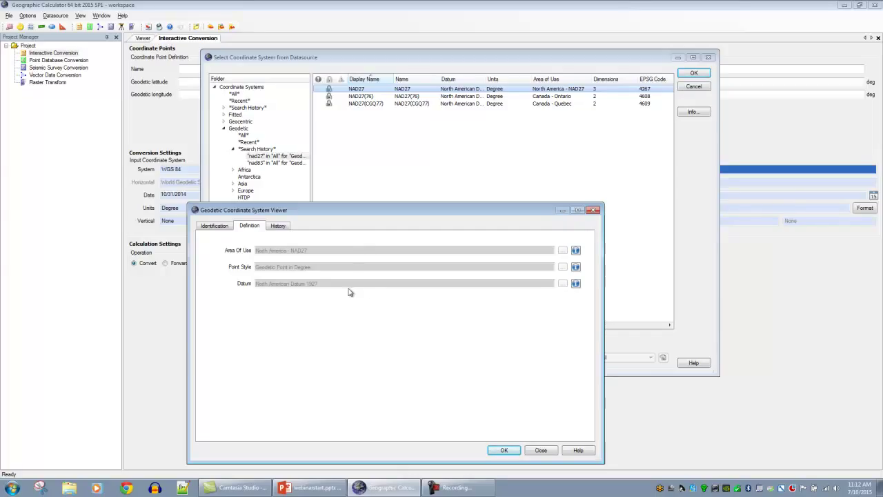
click(576, 283)
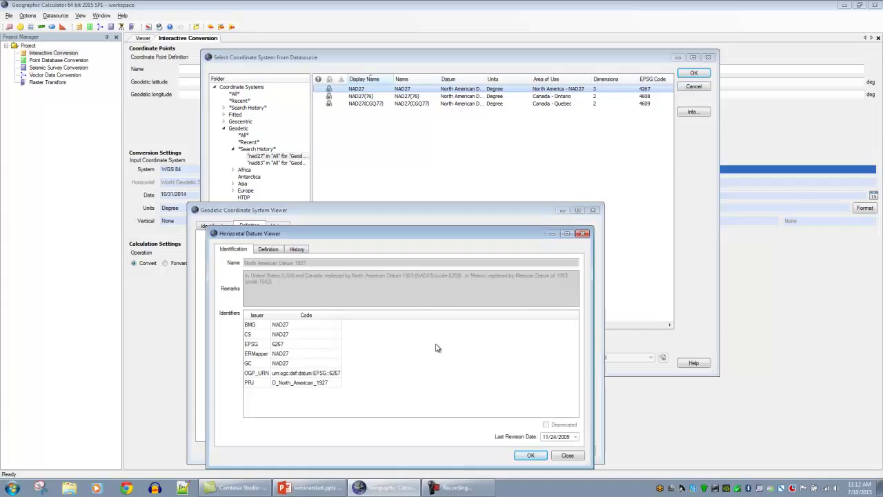
click(263, 251)
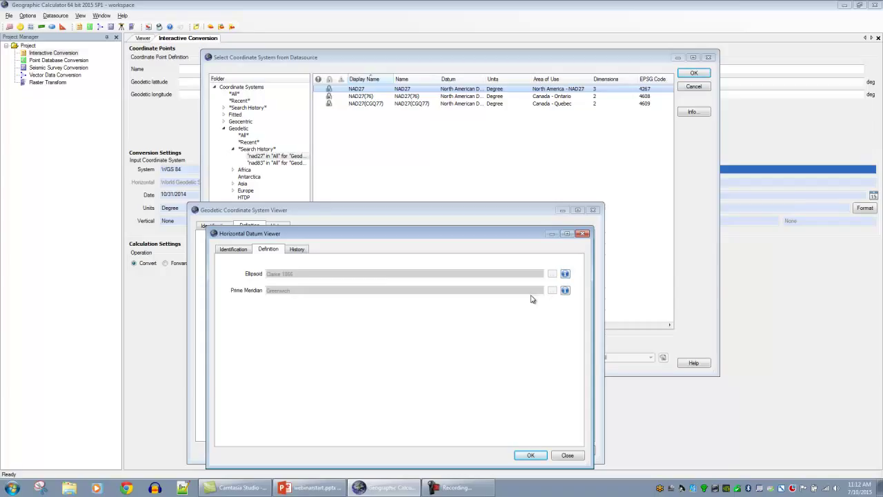
click(245, 251)
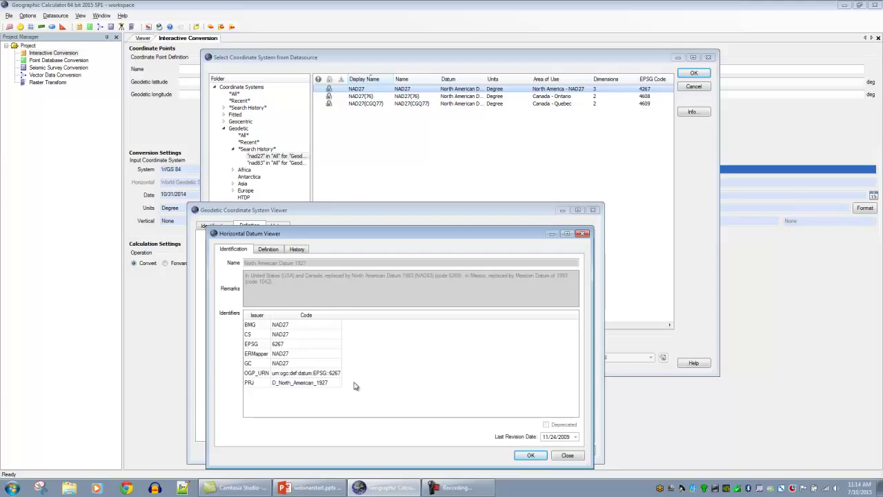
Step: Review the datum's revision history, including entries 2008.045 and 2009.087, and close both viewers
click(296, 249)
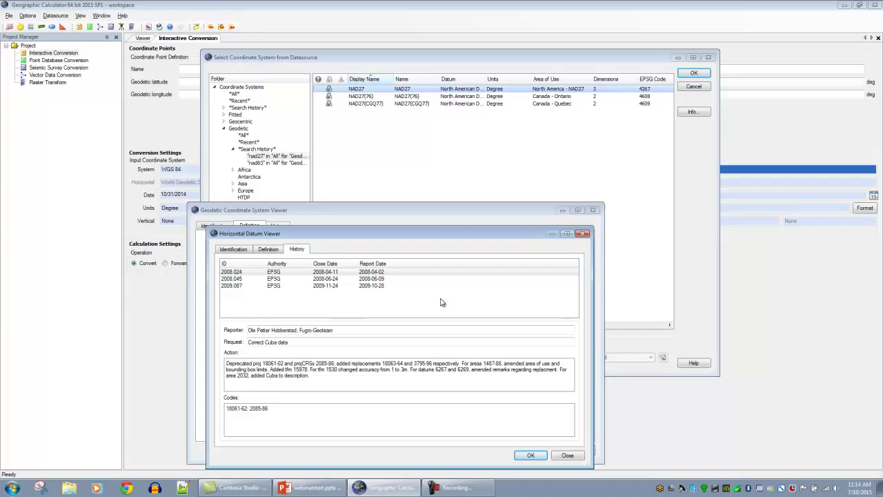
click(378, 279)
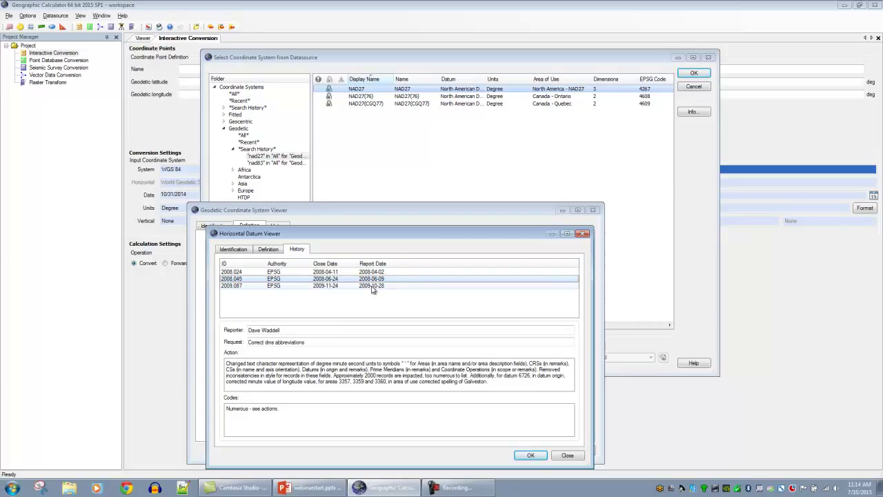
click(372, 286)
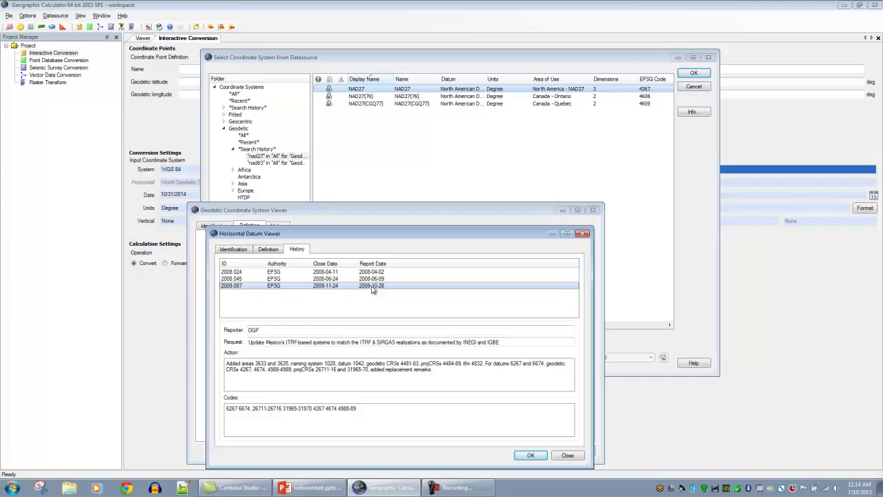
click(584, 233)
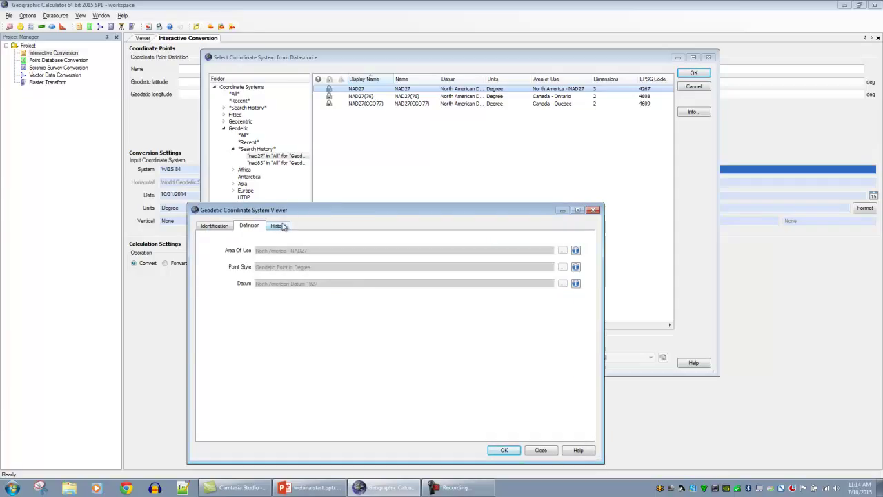
click(595, 211)
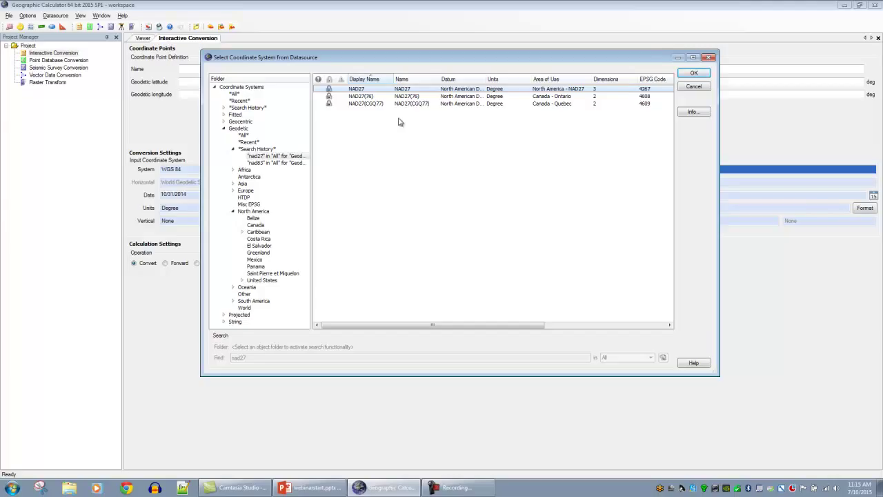
Step: Set NAD27 as the output coordinate system
double_click(371, 92)
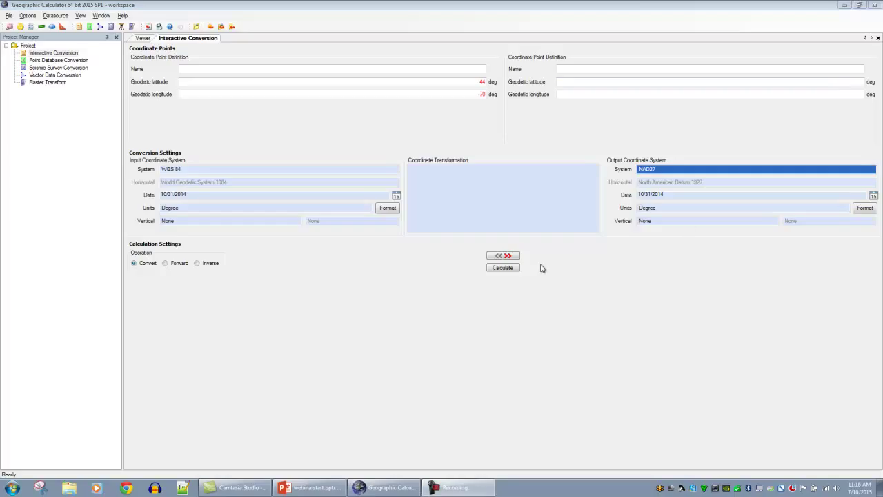
Step: Open the horizontal transformation choices, enlarge the map, browse the generated transformations via NAD83 and list all transformations again
double_click(507, 190)
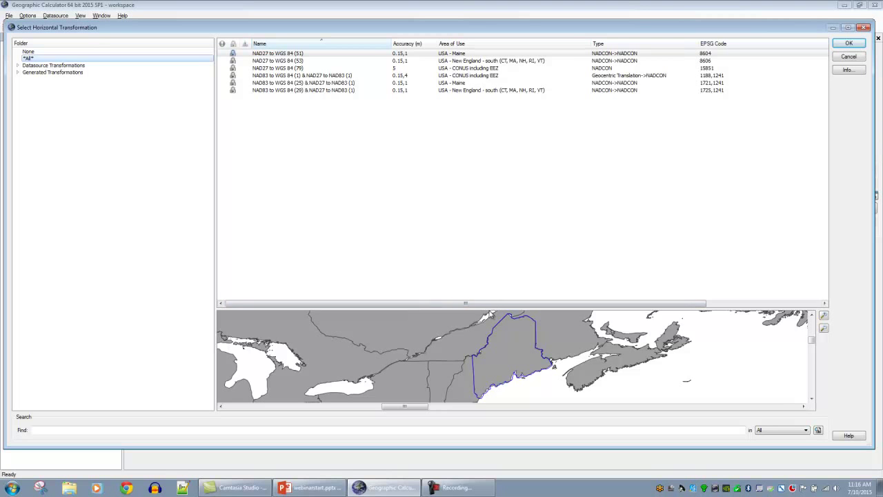
drag(488, 307, 488, 155)
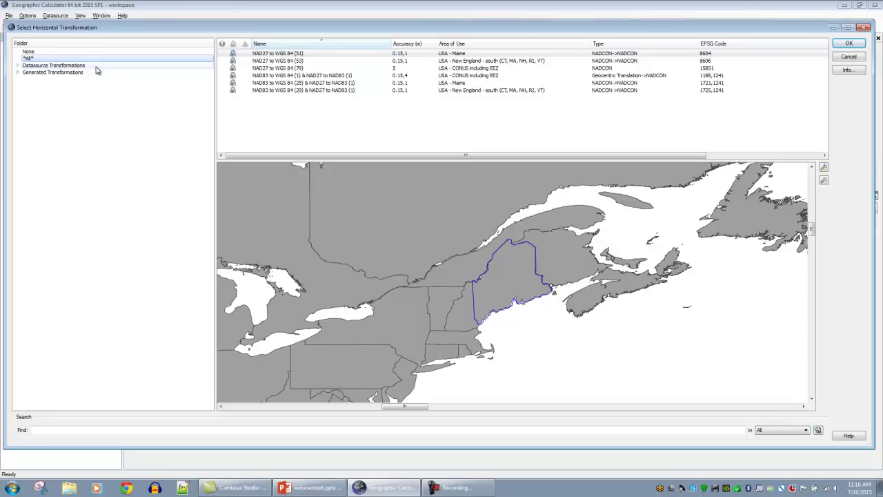
click(82, 73)
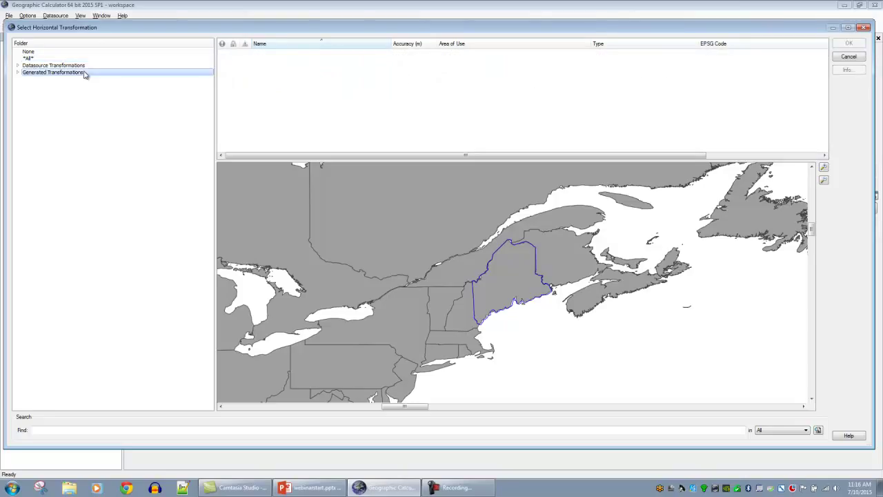
click(18, 72)
click(27, 80)
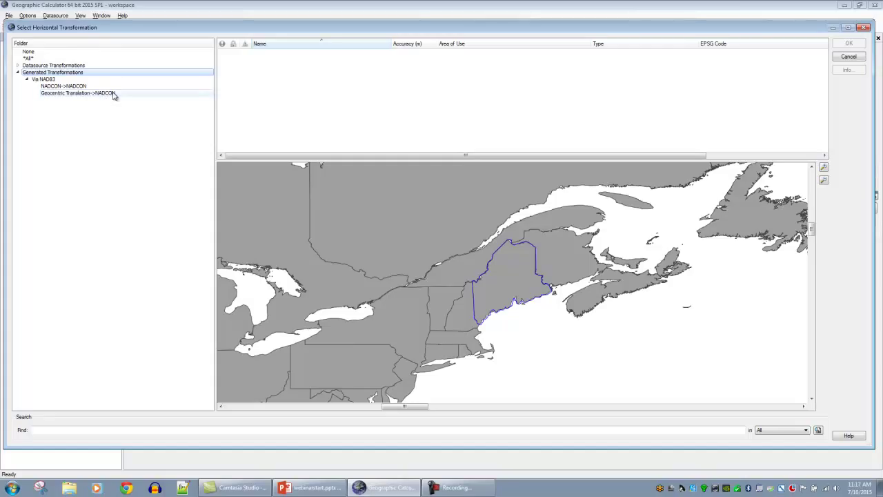
click(19, 73)
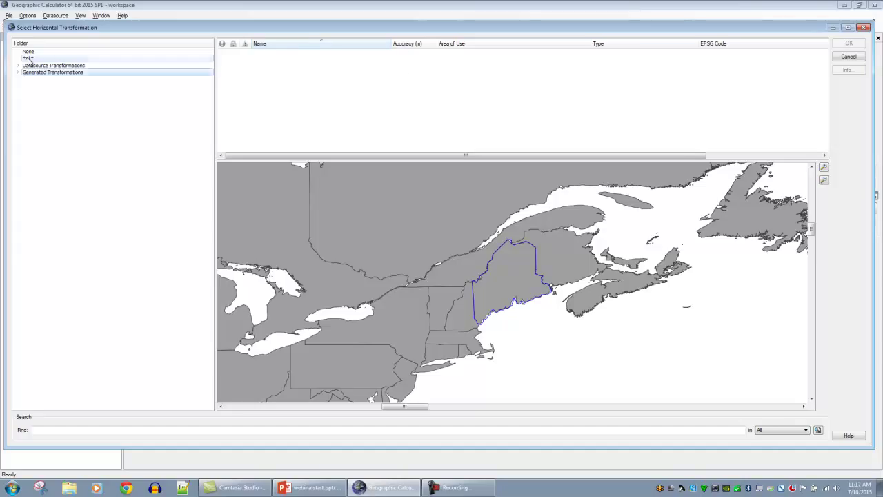
click(27, 59)
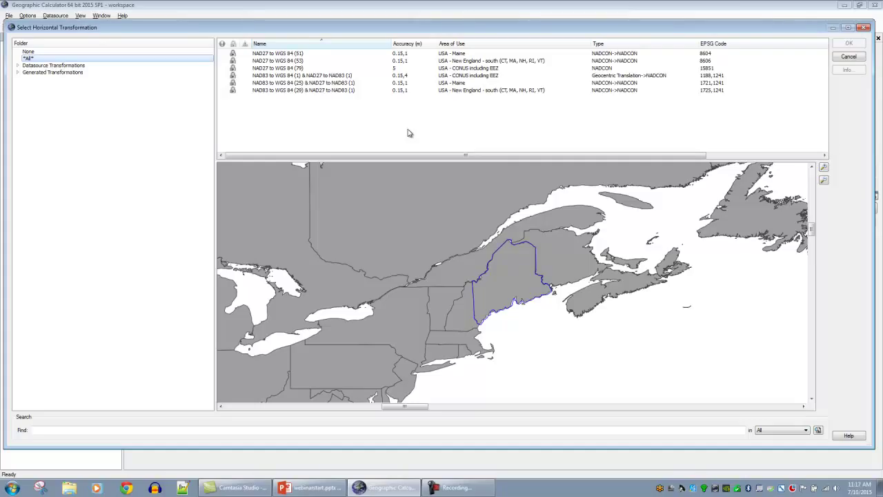
Step: Compare the areas of use of the NAD27 to WGS 84 transformations (51), (53) and (79) on the map
click(301, 53)
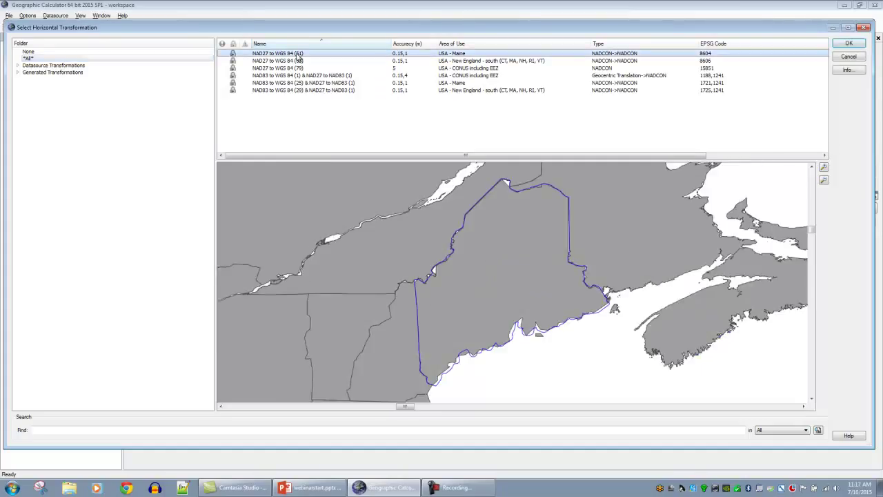
click(299, 62)
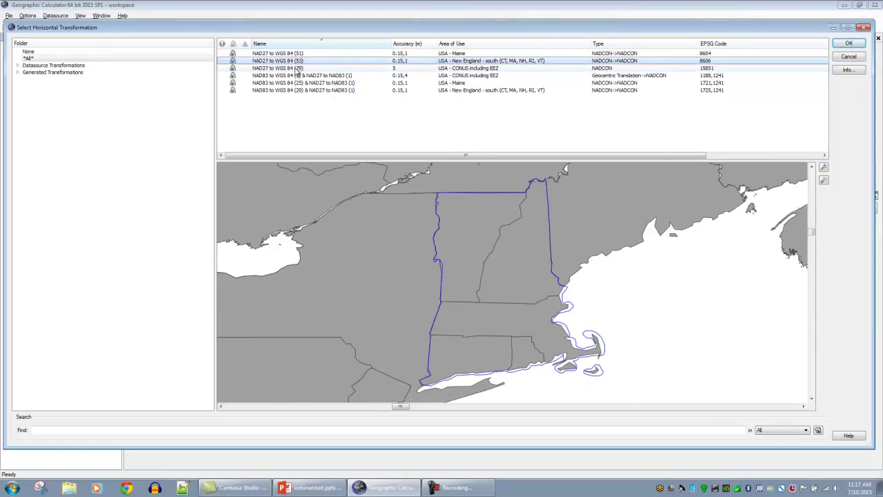
click(297, 69)
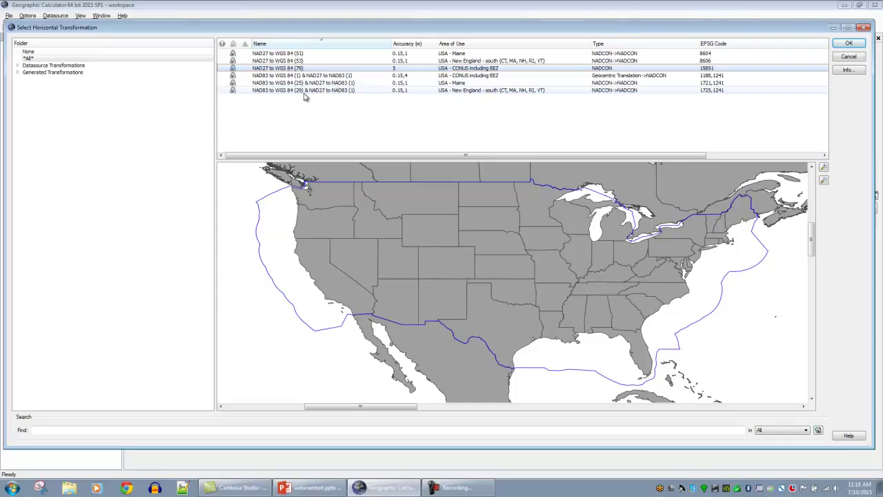
click(304, 54)
double_click(304, 54)
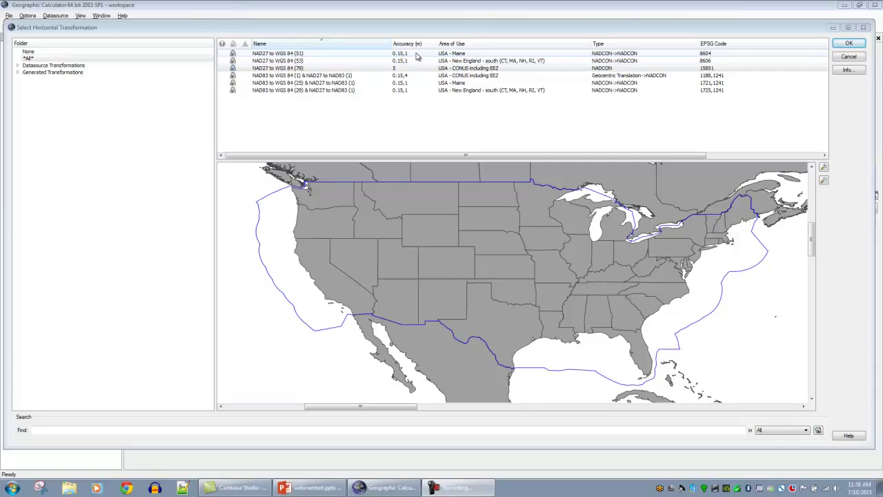
click(409, 69)
Step: View the definition of NAD27 to WGS 84 (51), widen its Transform column to read the component transformations, and close the viewer
click(408, 55)
right_click(409, 54)
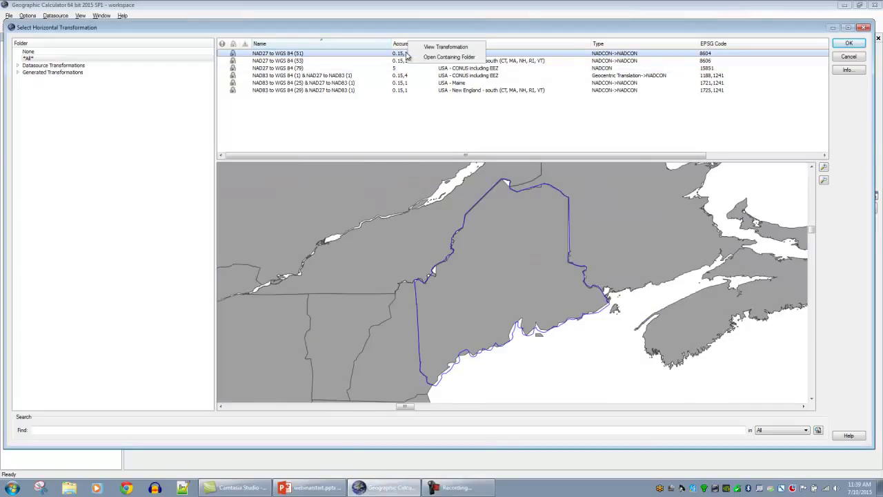
click(419, 46)
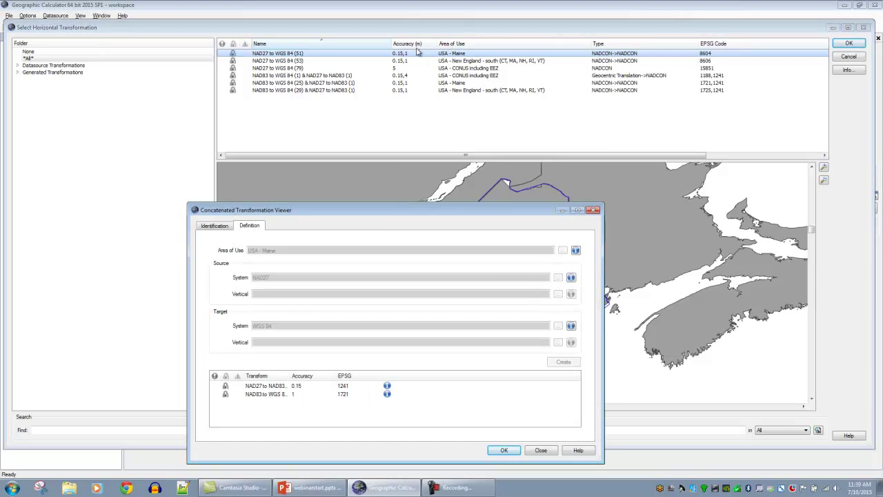
drag(379, 212, 401, 121)
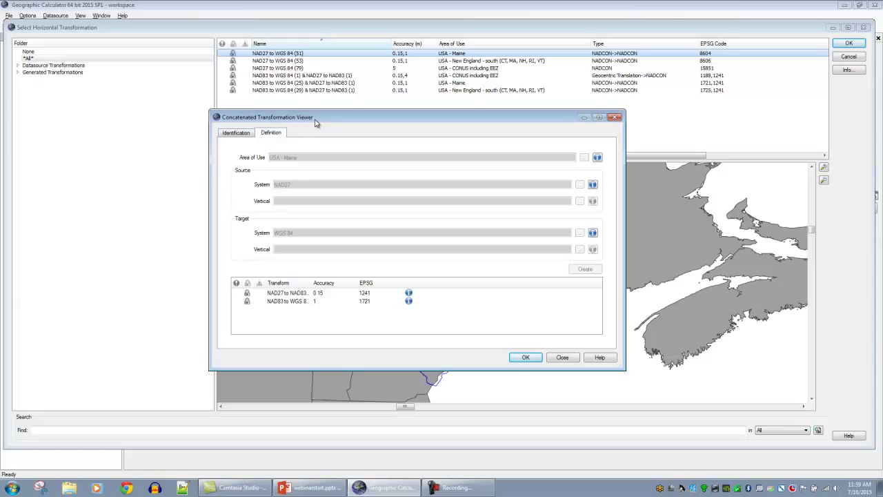
drag(312, 280, 338, 280)
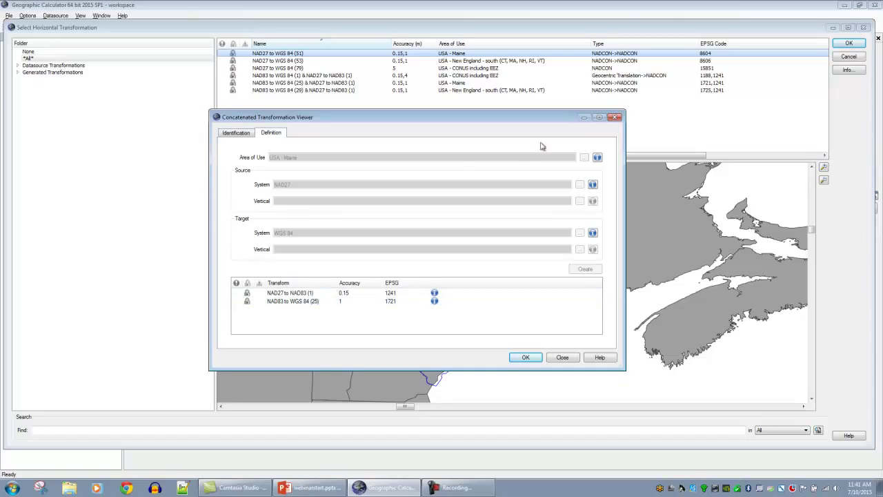
click(615, 118)
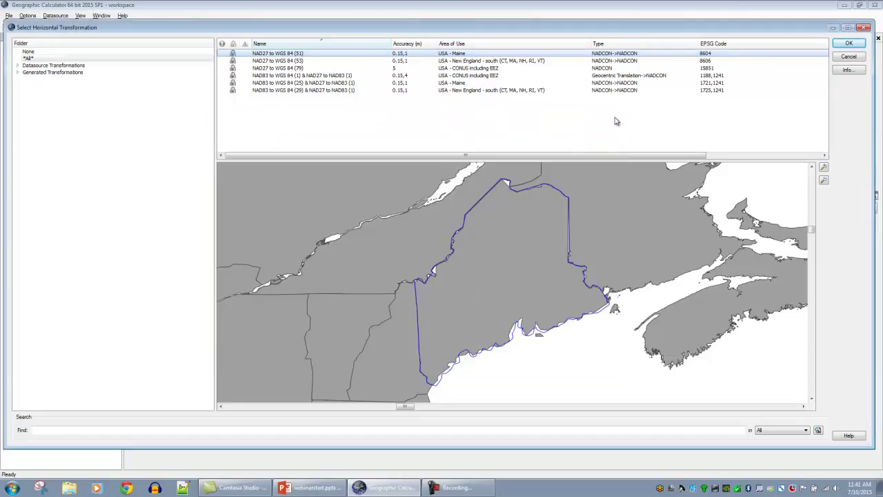
Step: View the definition and NADCON parameters of the NAD27 to WGS 84 (79) transformation, then close the viewer
click(302, 68)
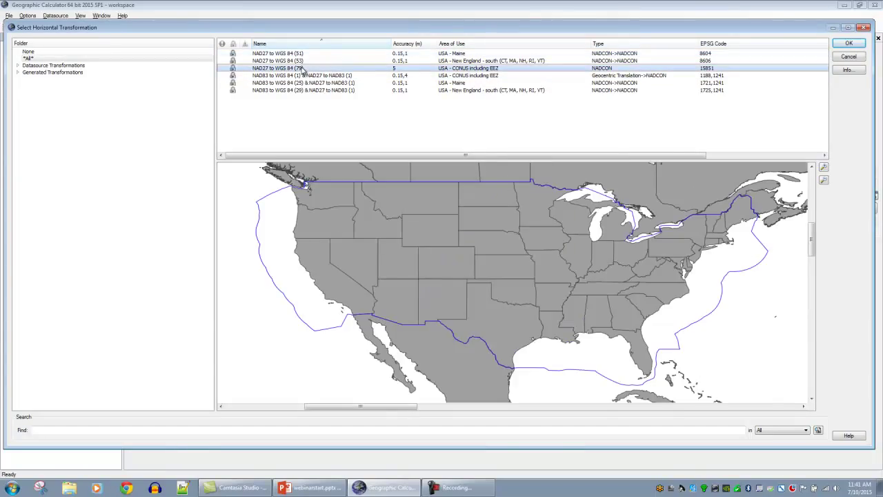
right_click(303, 68)
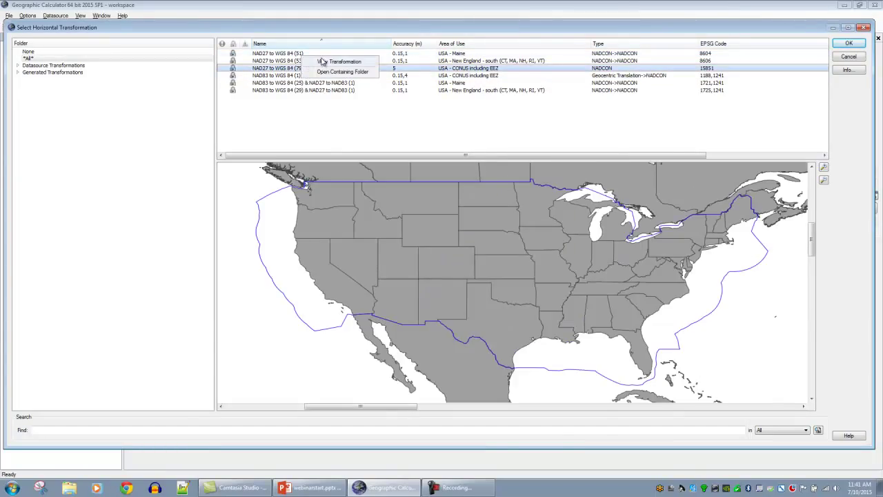
click(323, 62)
drag(353, 201, 365, 126)
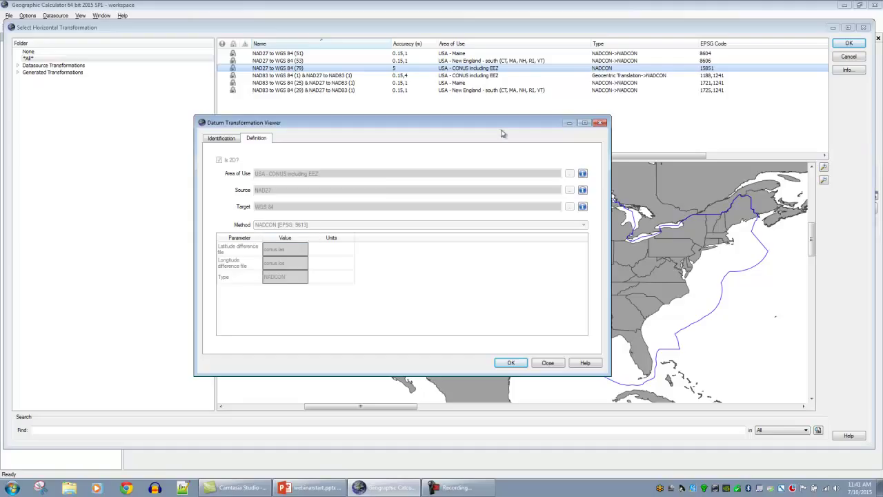
click(601, 122)
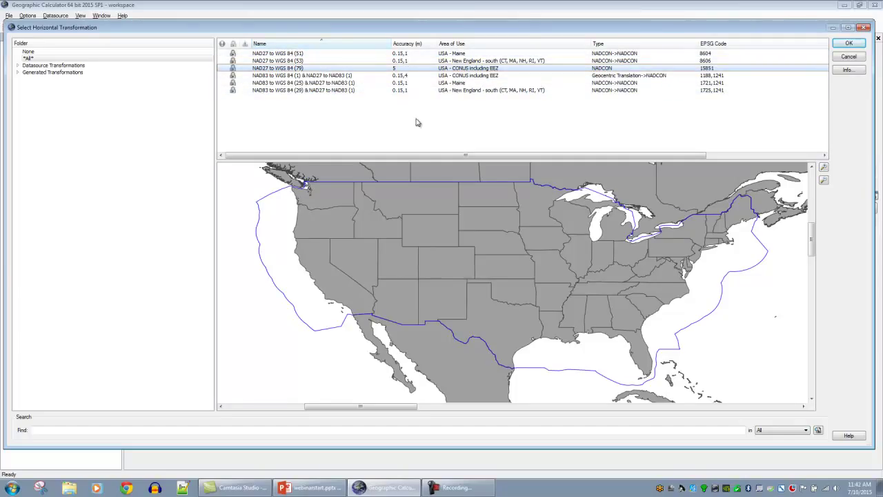
Step: Apply NAD27 to WGS 84 (51) for USA - Maine as the coordinate transformation and calculate the converted point
click(407, 55)
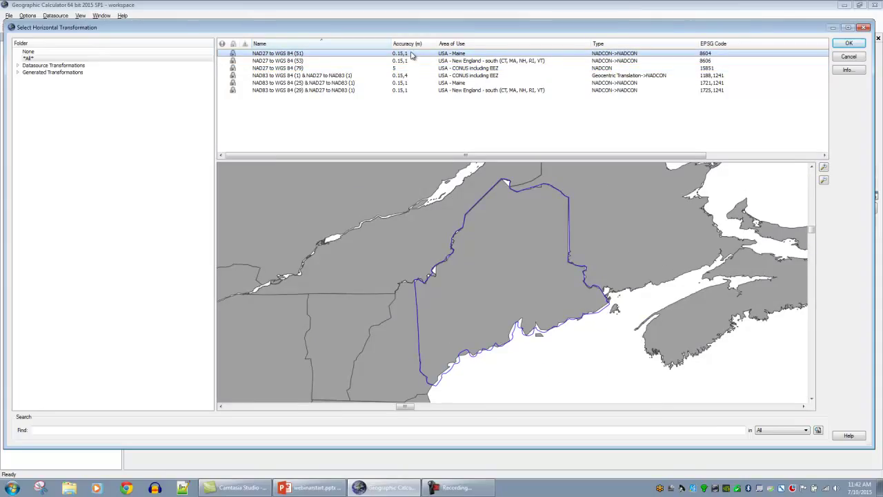
key(Escape)
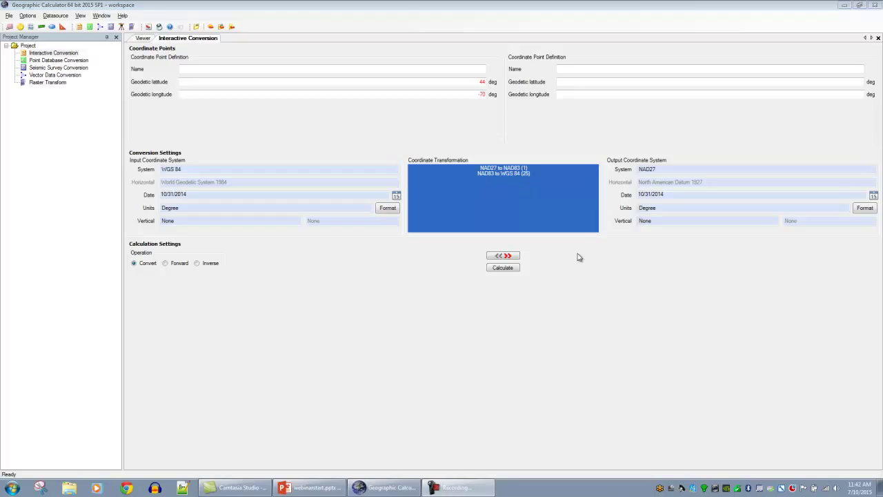
click(514, 268)
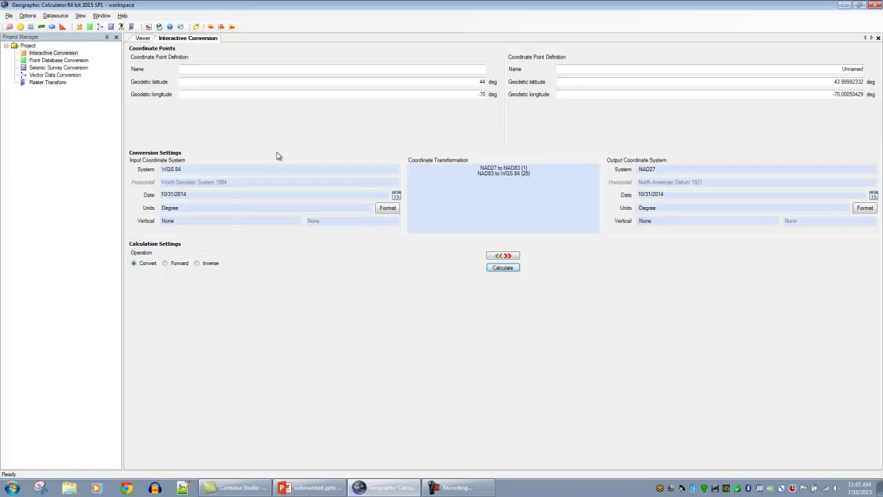
Step: Set the input coordinate system's vertical reference to Ellipsoidal Height from the World folder
click(184, 220)
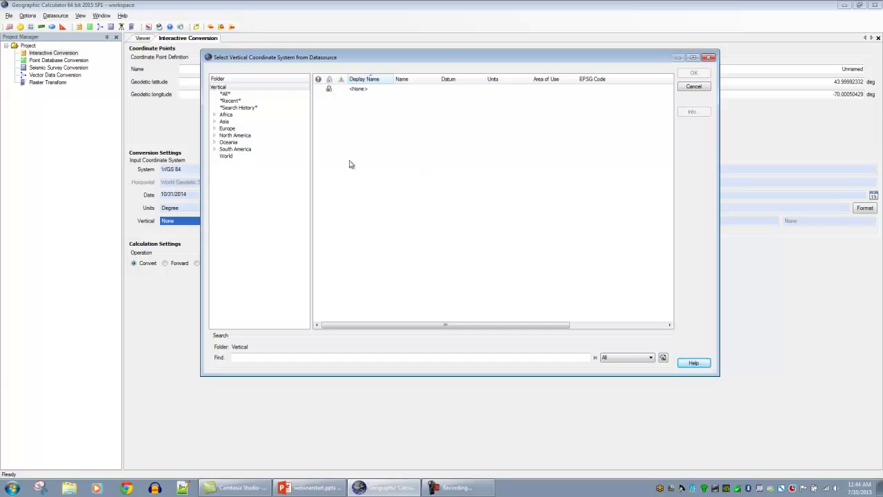
click(231, 157)
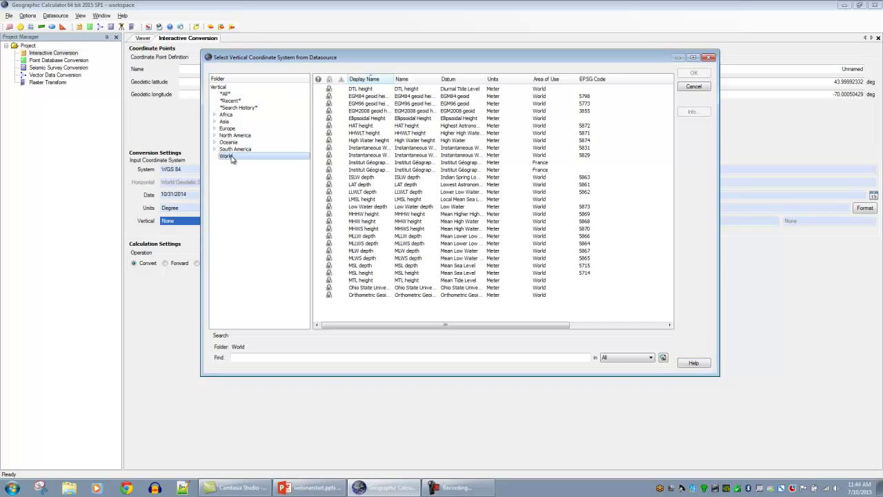
click(363, 118)
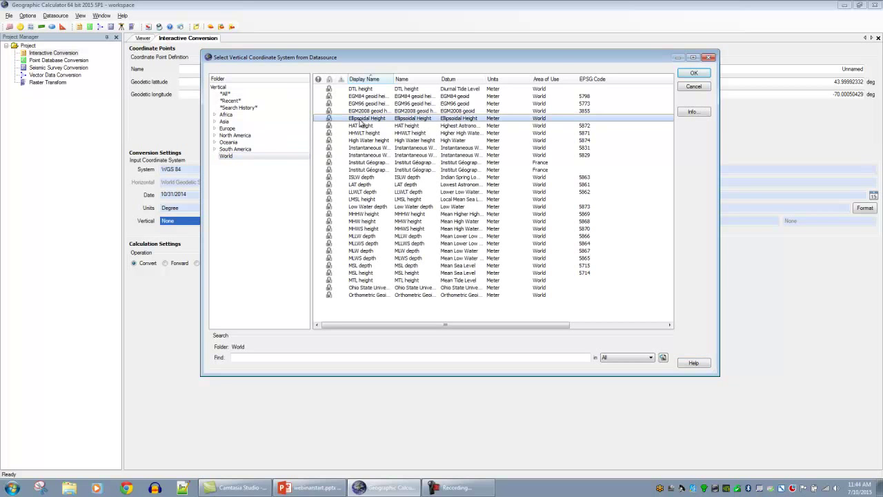
click(694, 74)
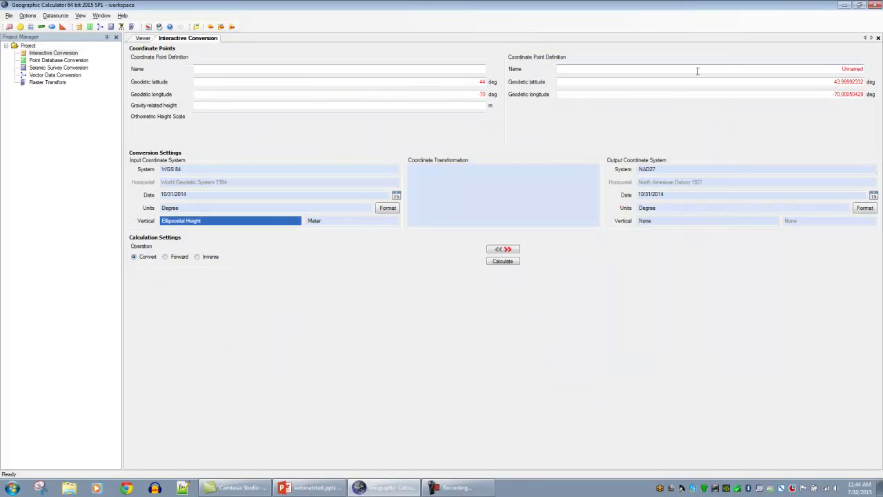
Step: Set the output vertical system to NAVD88 height from the United States folder and enter a gravity-related height for the input point
click(671, 221)
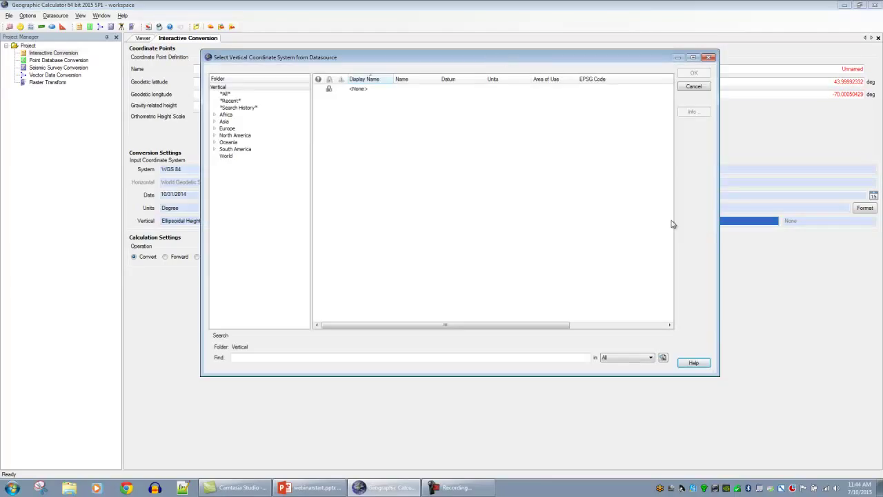
click(214, 136)
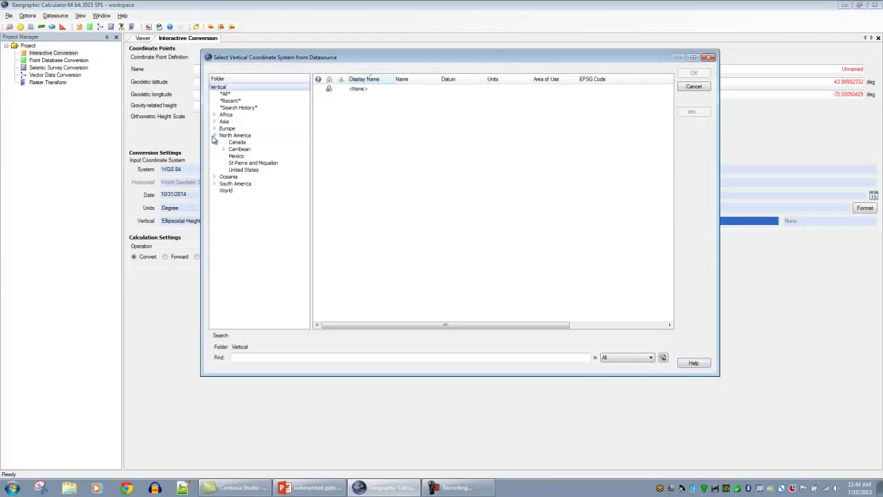
click(241, 169)
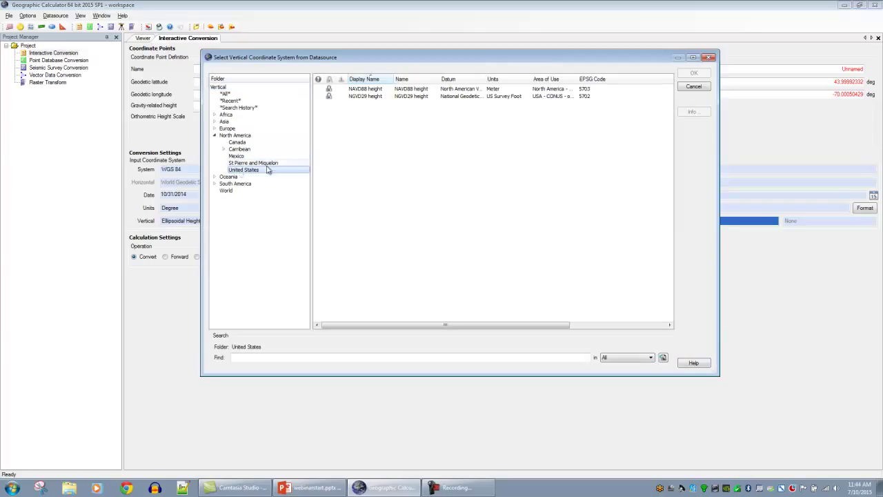
click(371, 90)
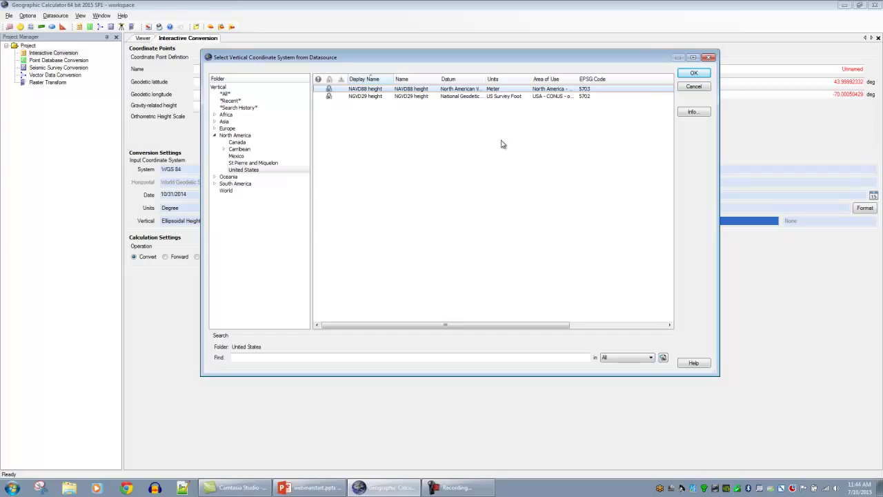
click(691, 74)
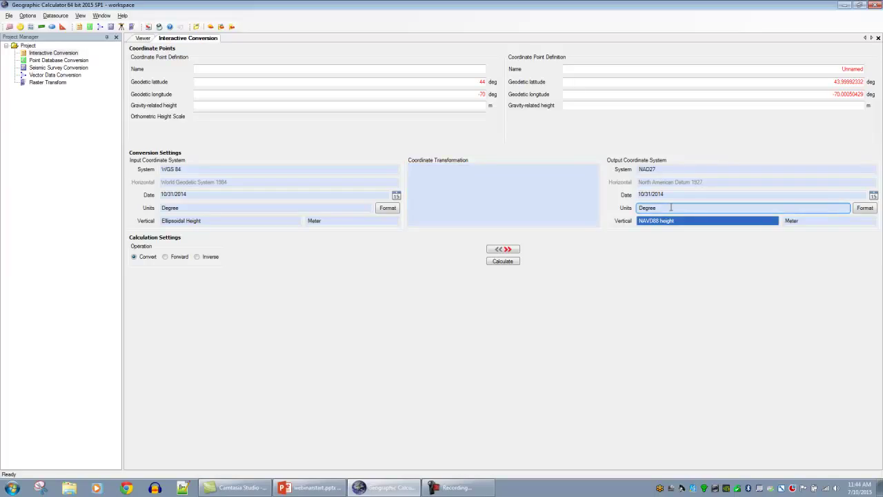
click(475, 105)
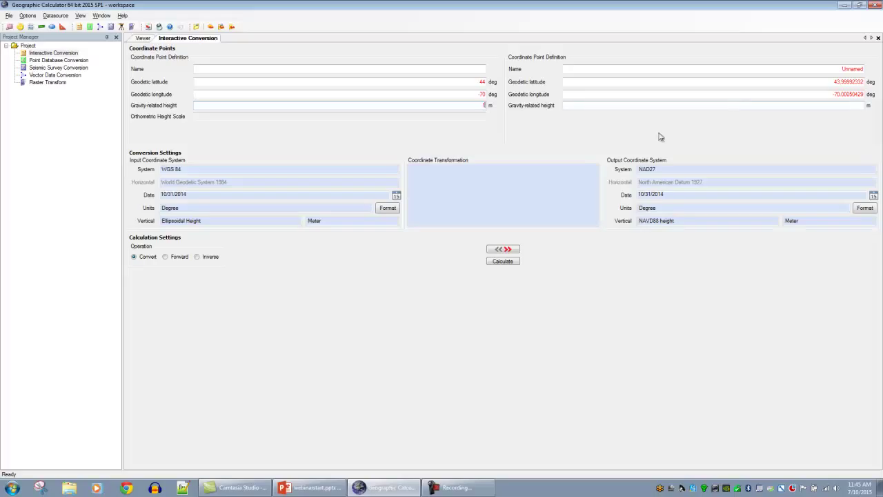
Step: Choose NAD27 to WGS 84 (51) for USA - Maine as the horizontal transformation and list all available vertical transformations
click(495, 185)
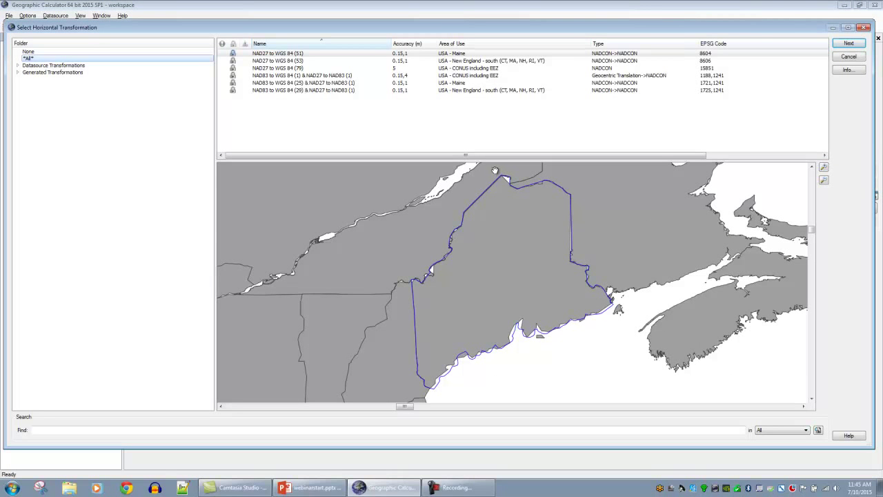
double_click(399, 55)
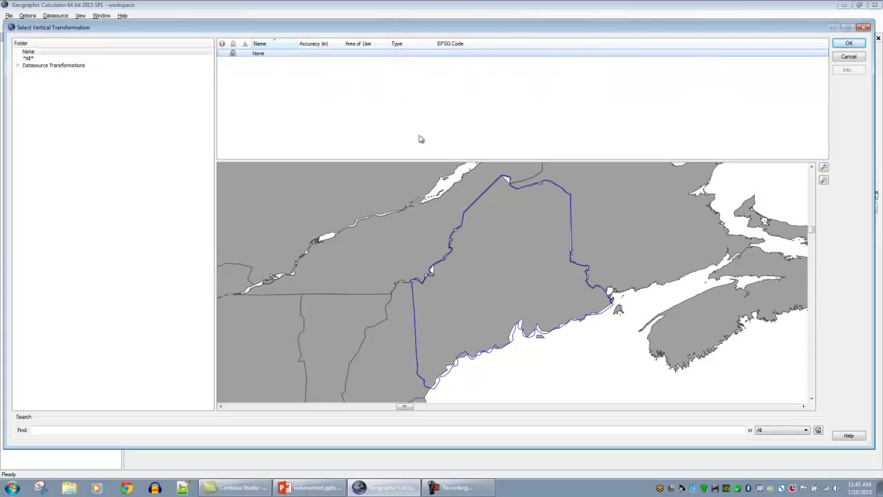
click(26, 59)
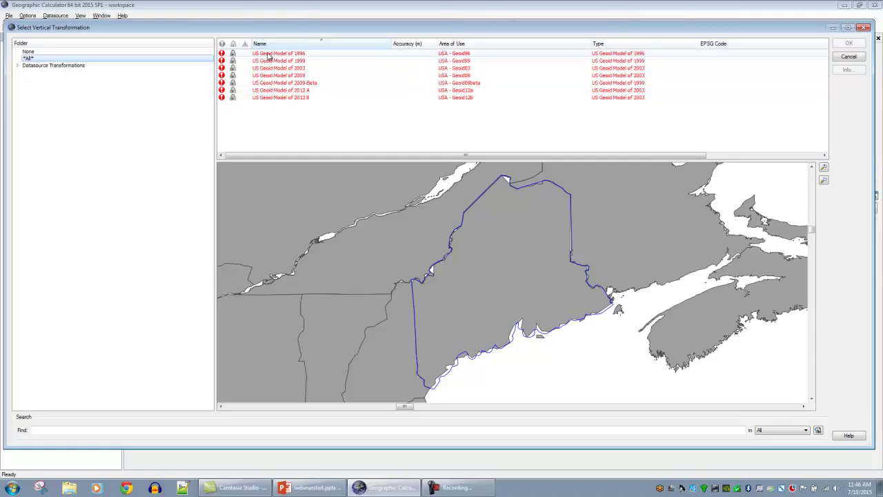
Step: View the definition of the US Geoid Model of 2012 B vertical transformation, then close the viewer
right_click(268, 101)
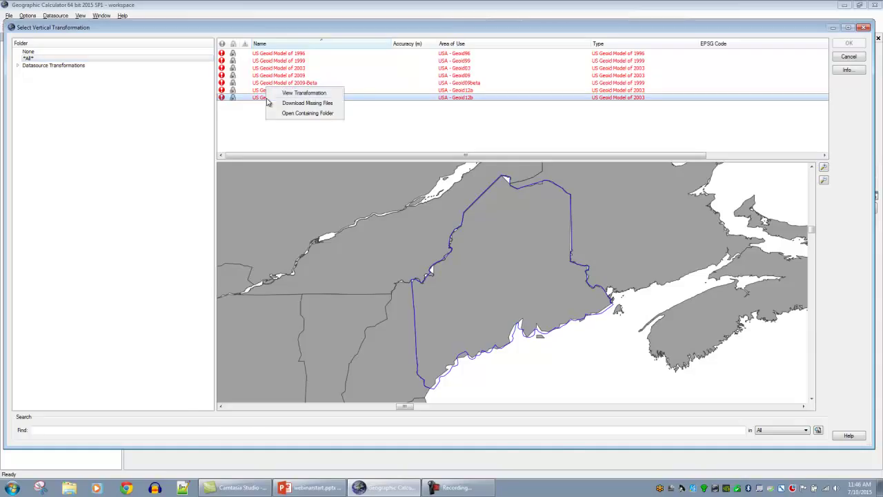
click(286, 92)
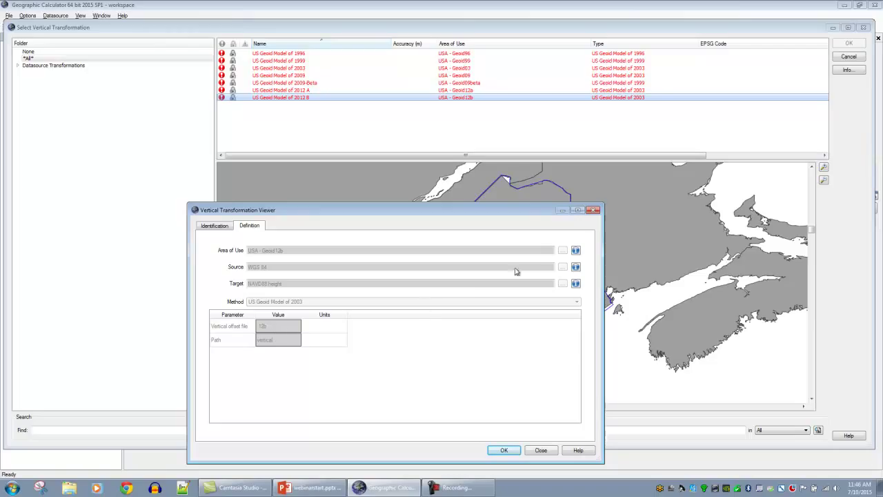
click(594, 210)
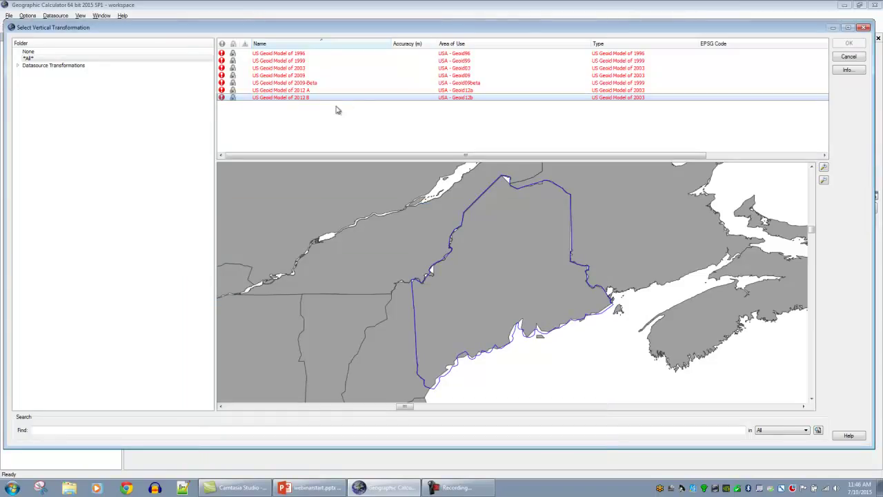
Step: Apply US Geoid Model of 2012 B as the vertical transformation and calculate the converted point
right_click(286, 101)
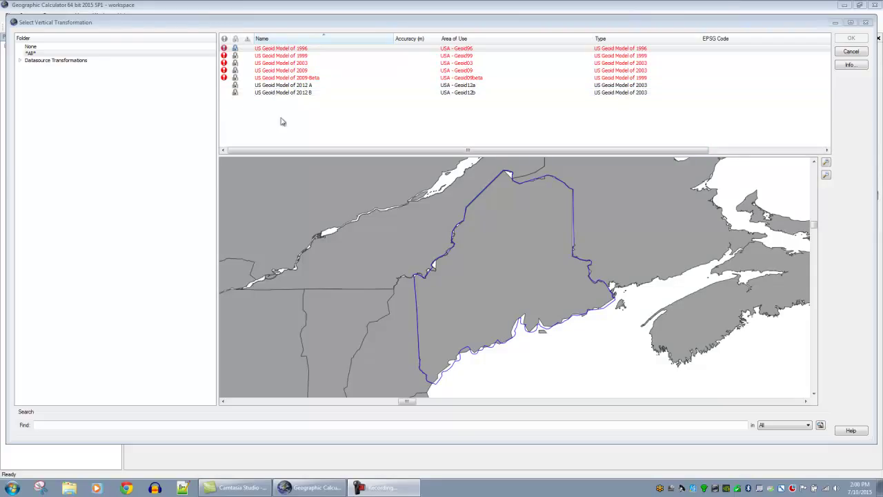
click(304, 97)
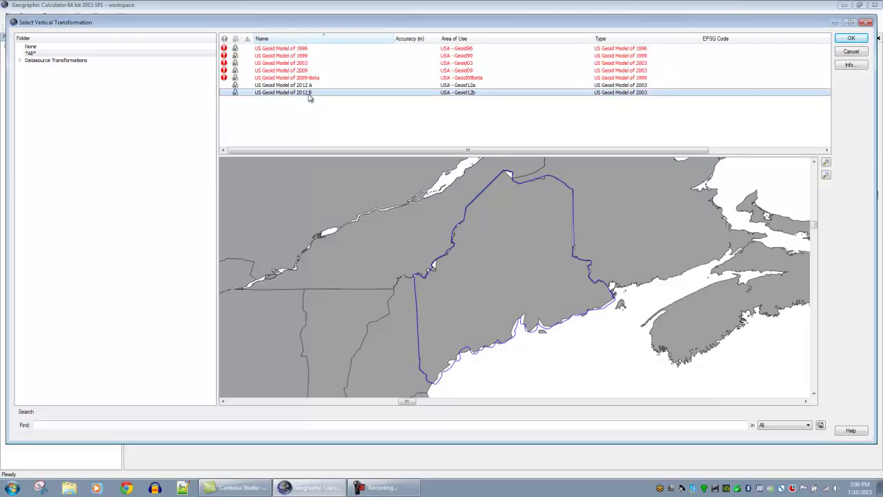
double_click(307, 95)
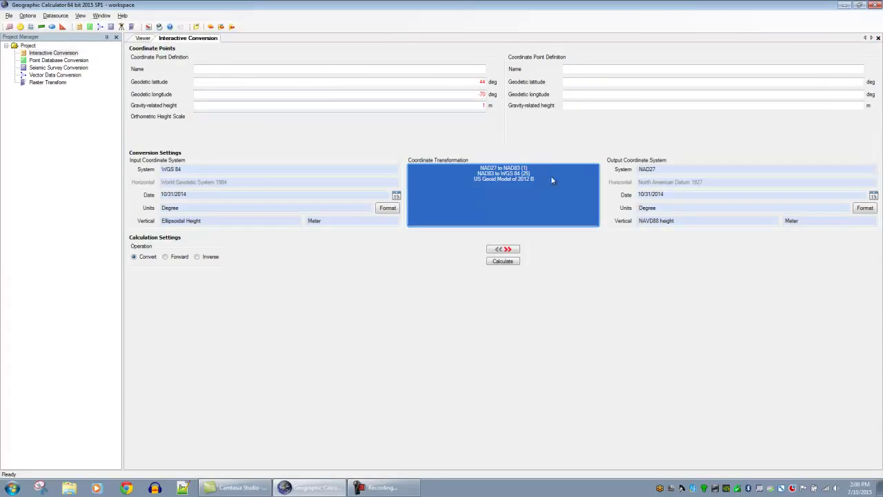
click(515, 262)
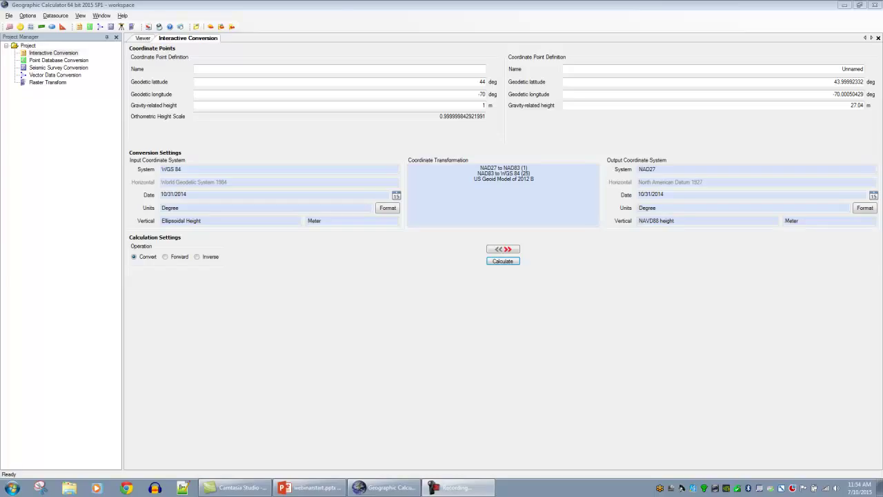
Step: Browse the vertical systems among the datasource's coordinate system definitions, then close the datasource editor
click(60, 17)
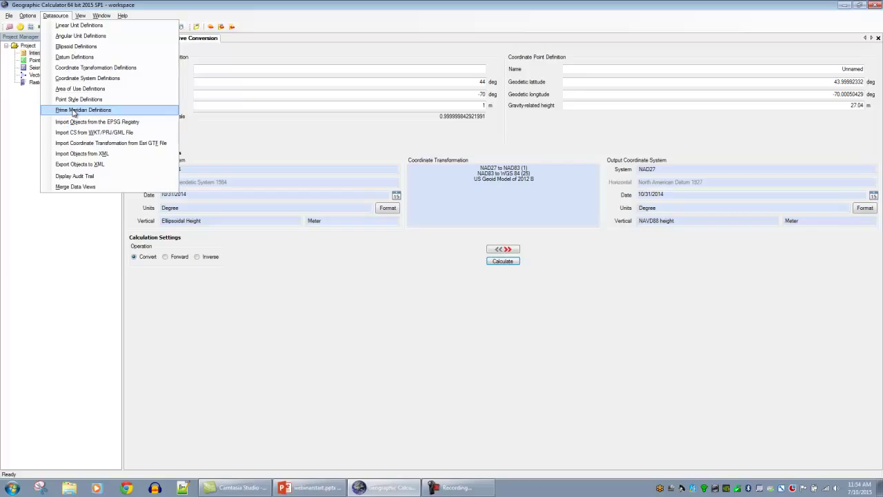
click(125, 80)
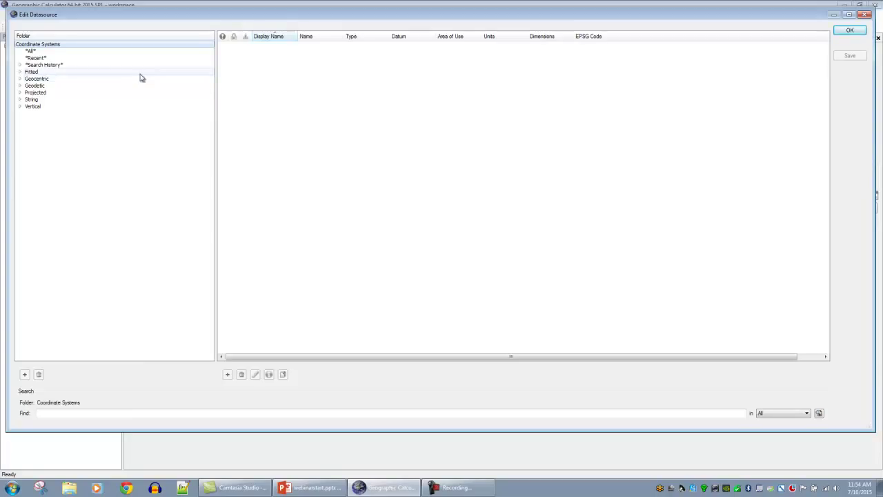
click(20, 108)
click(40, 113)
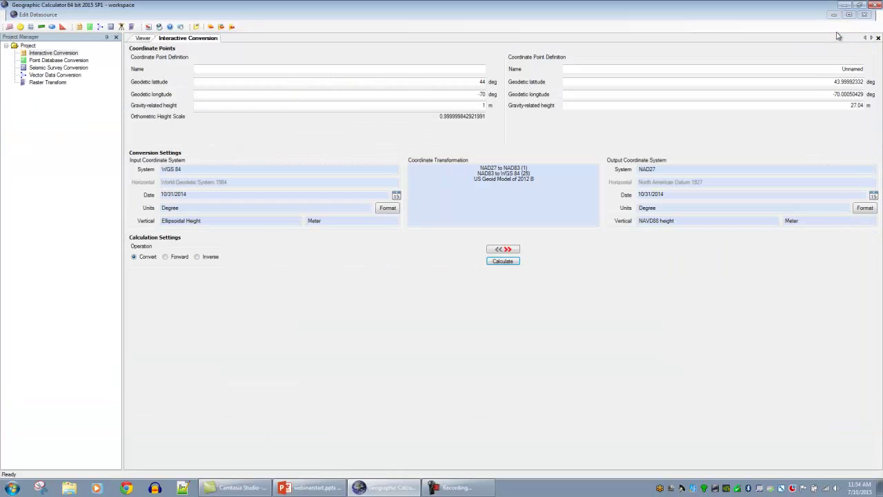
click(849, 30)
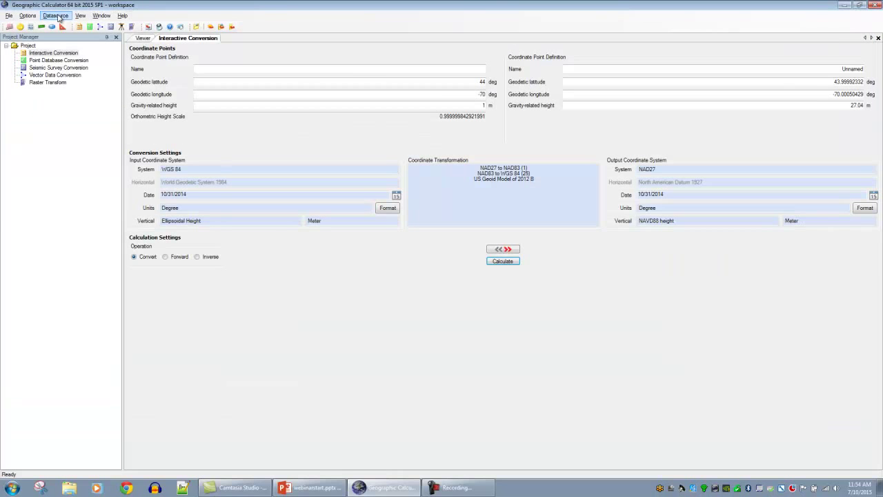
Step: Browse all single vertical transformations in the datasource's coordinate transformation definitions, including those in the World folder
click(55, 15)
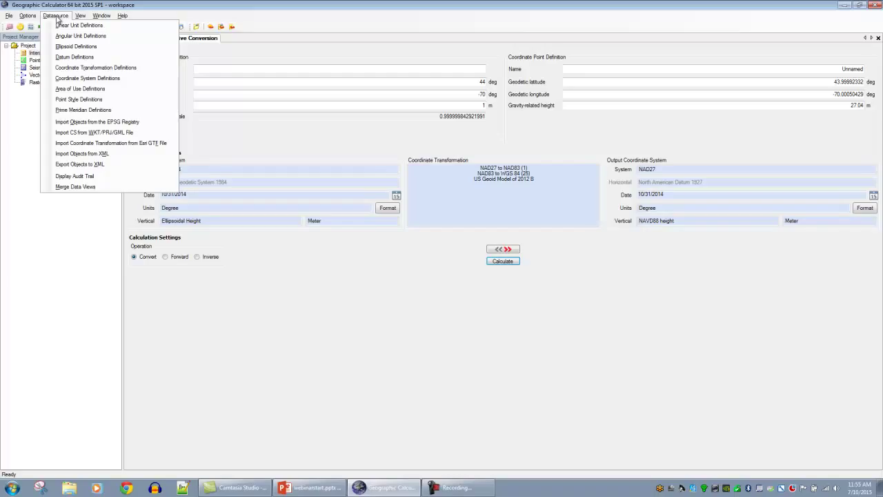
click(142, 68)
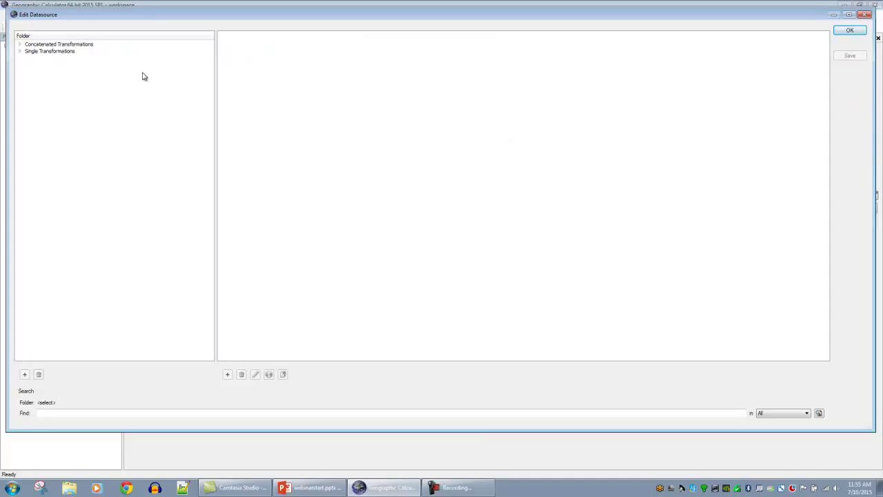
click(21, 52)
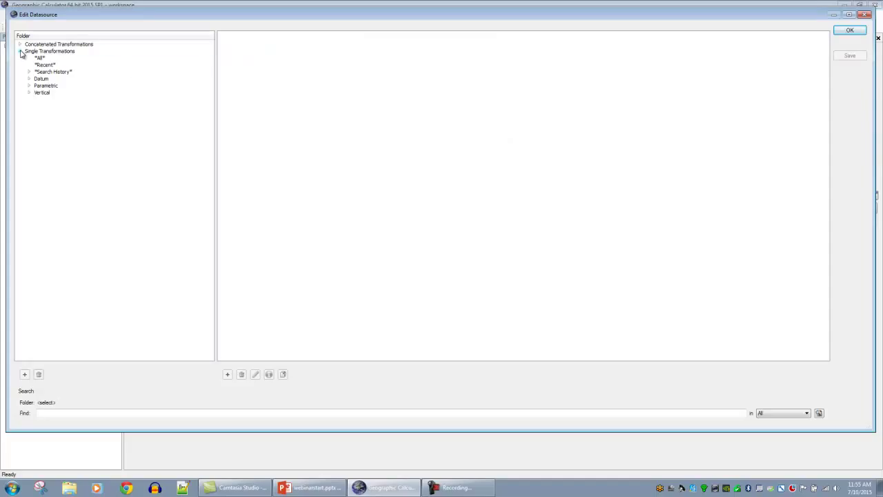
click(29, 94)
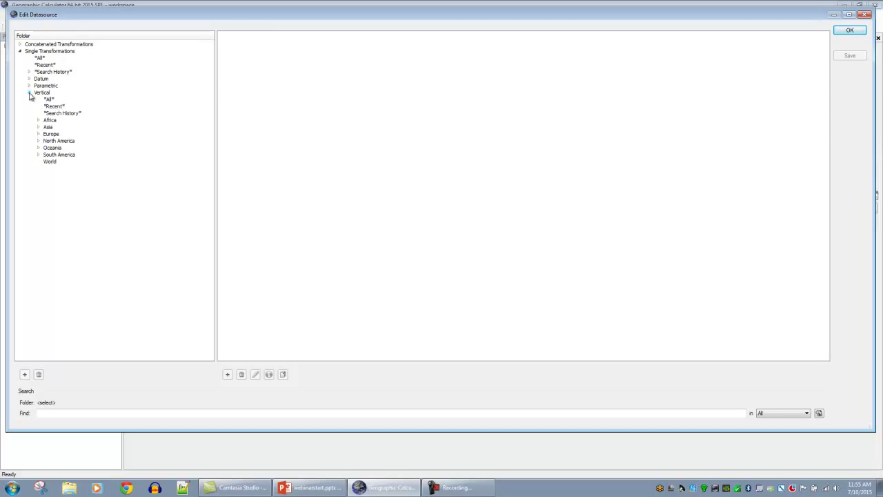
click(49, 100)
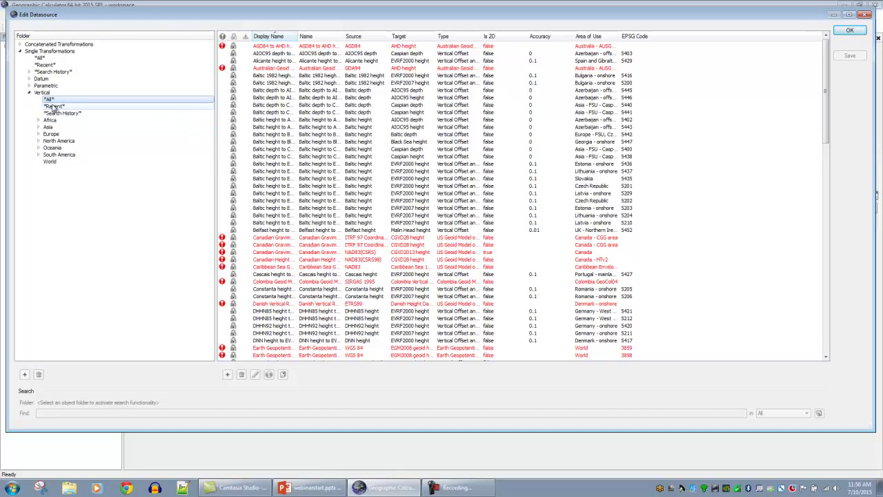
click(63, 163)
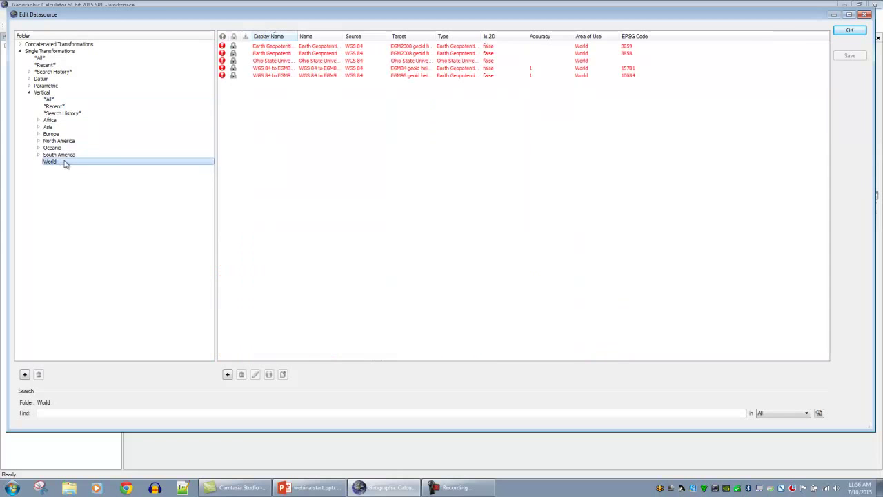
Step: Start a new vertical transformation in the World folder, examine the available methods in its definition, and close the editor without saving
click(228, 374)
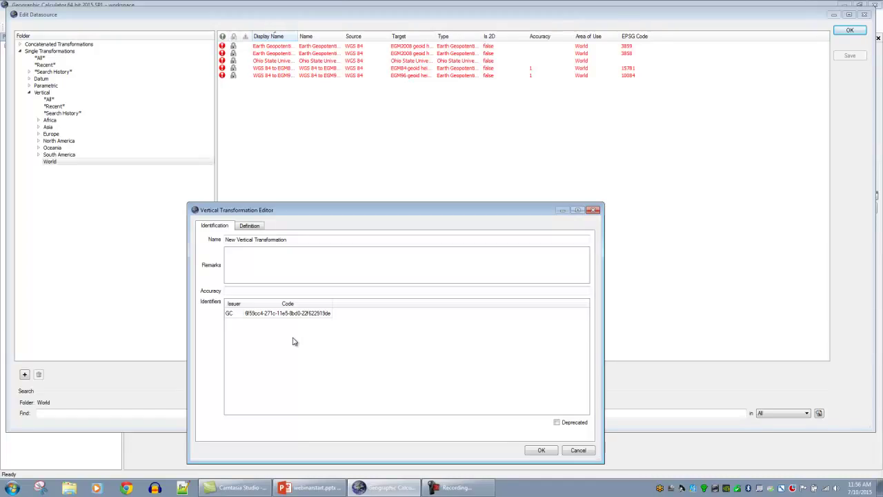
click(253, 226)
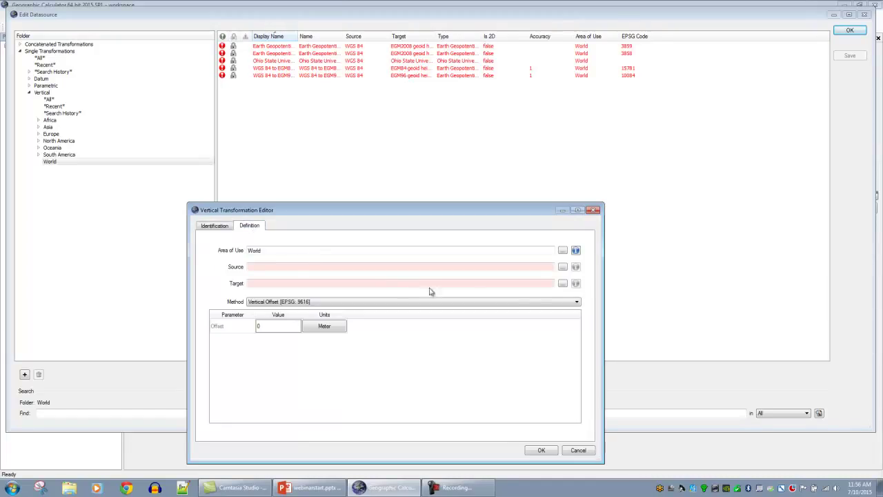
click(558, 302)
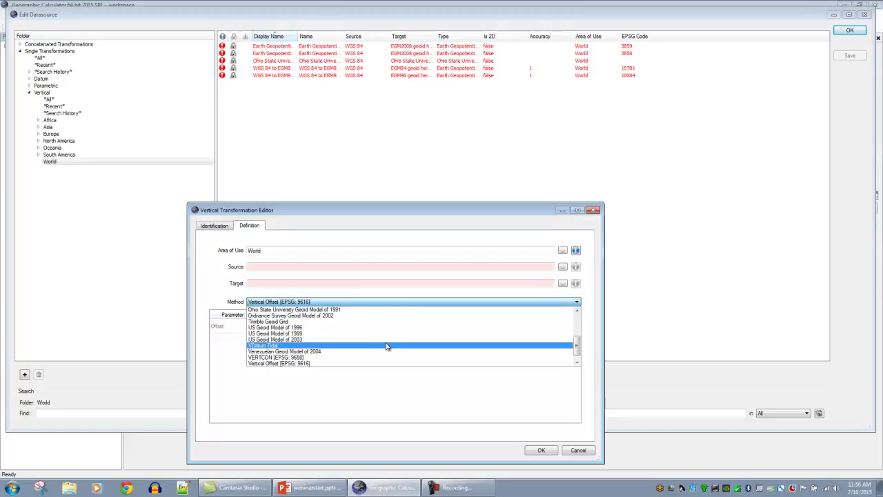
scroll(387, 346, up, 6)
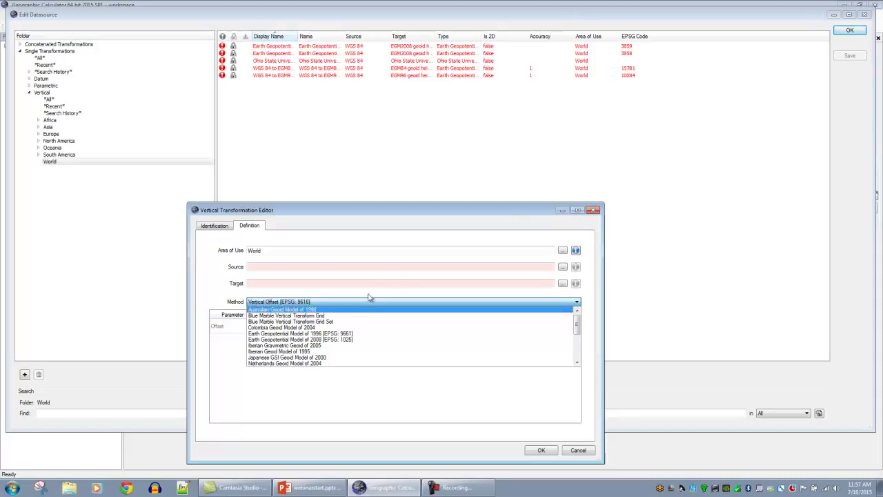
click(596, 211)
click(596, 210)
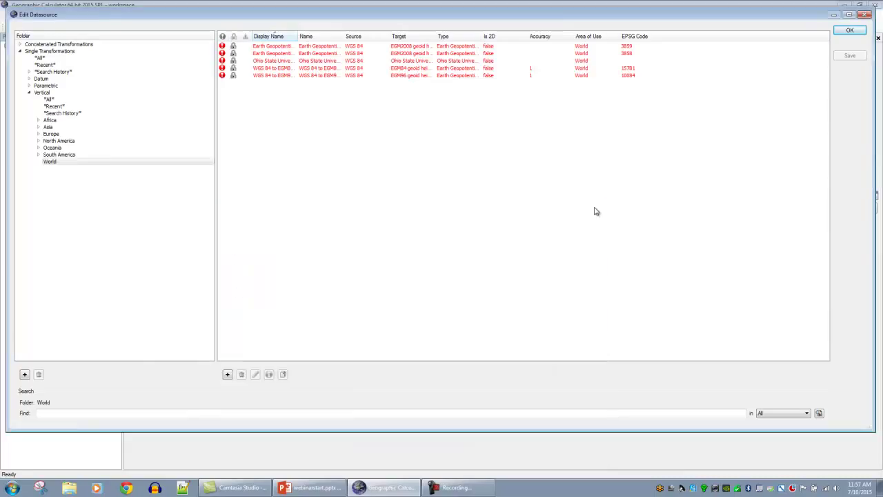
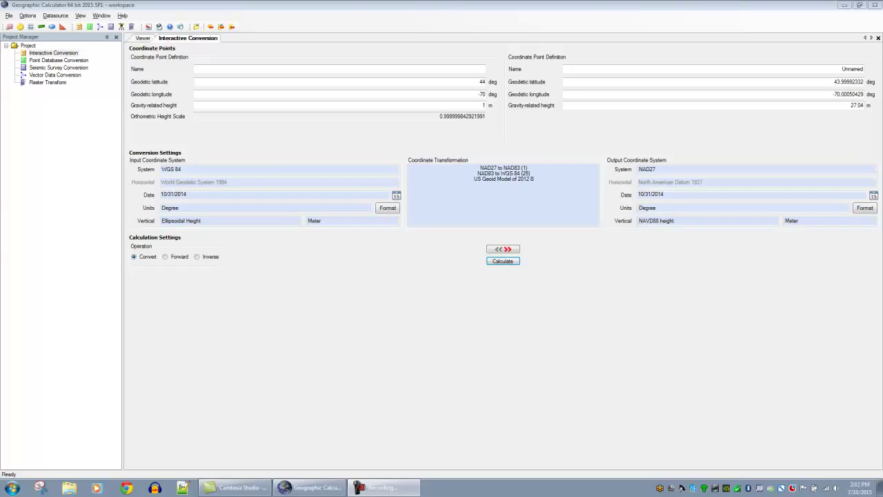
Step: Review the General, Geodetic and Filtering options of the administrative settings
click(31, 16)
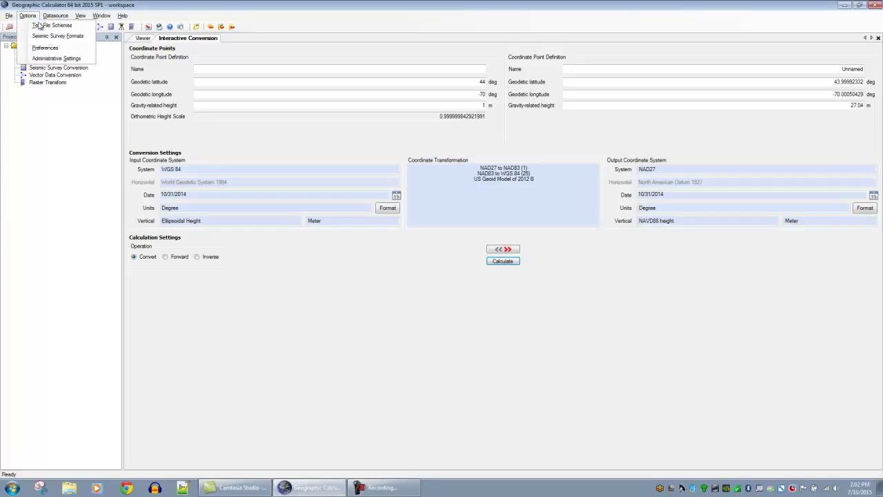
click(66, 60)
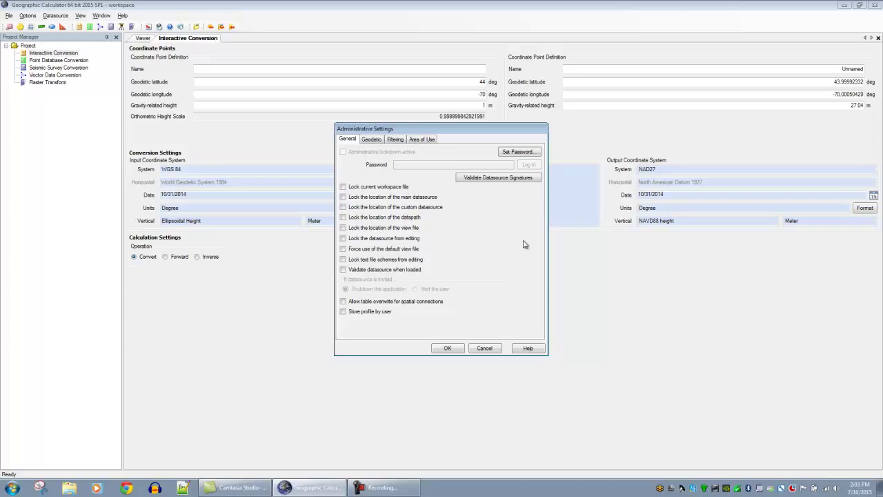
click(373, 140)
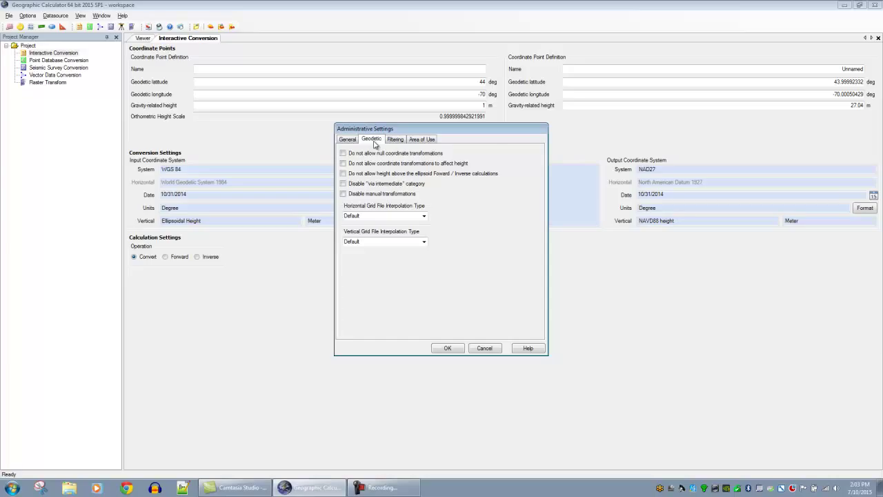
click(396, 141)
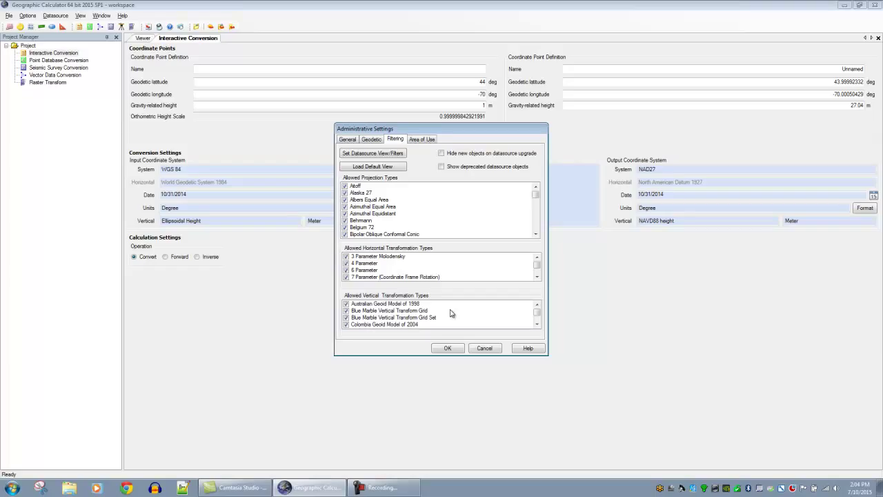
Step: Open the datasource view filters and list all geodetic coordinate systems with their visibility settings
click(405, 154)
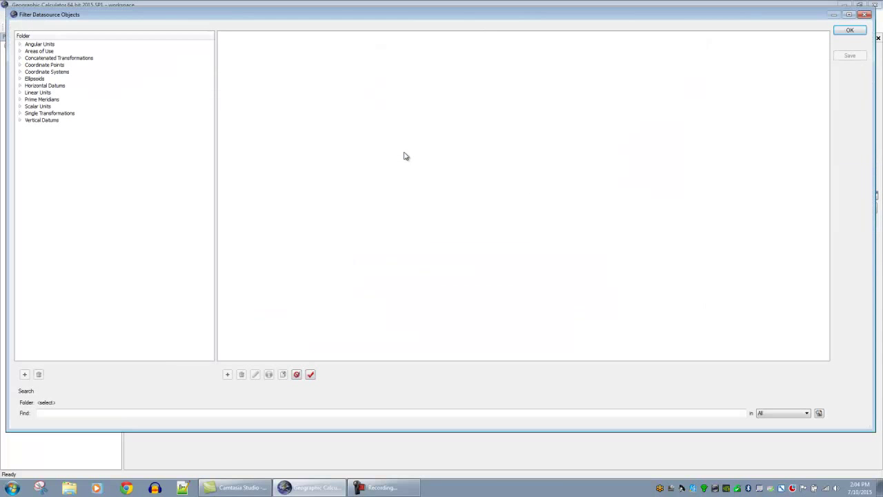
drag(322, 15, 329, 22)
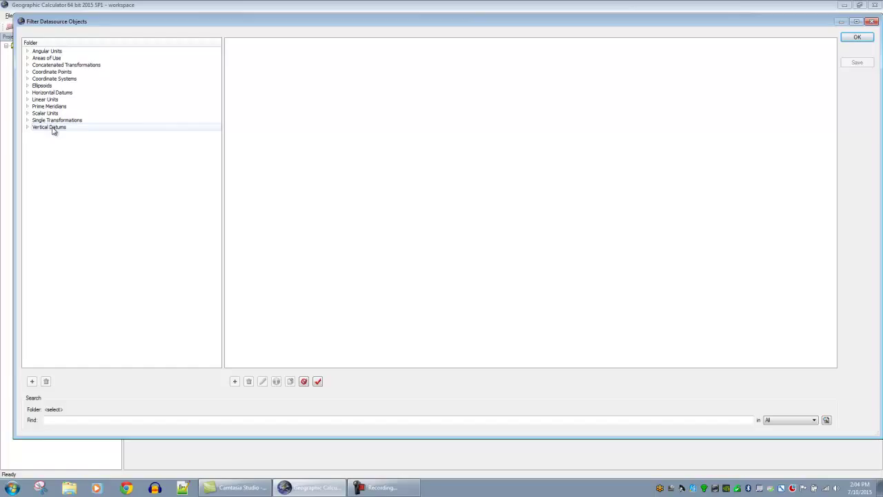
click(29, 79)
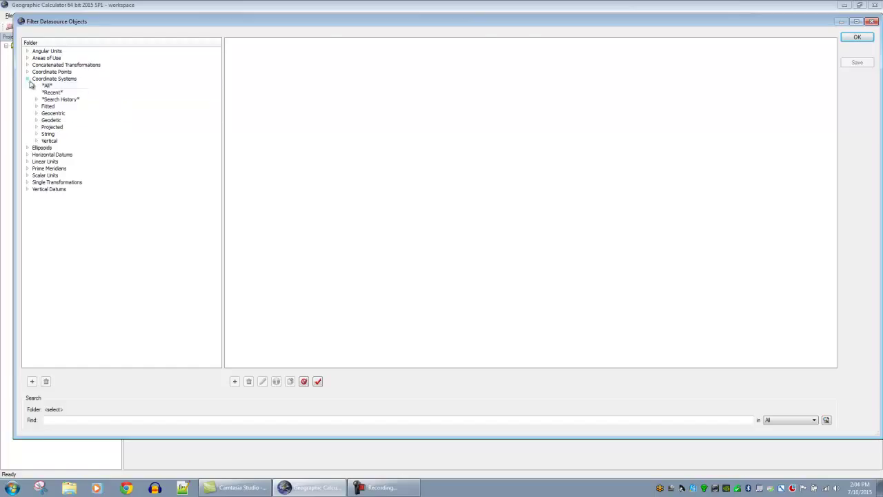
click(44, 120)
click(37, 120)
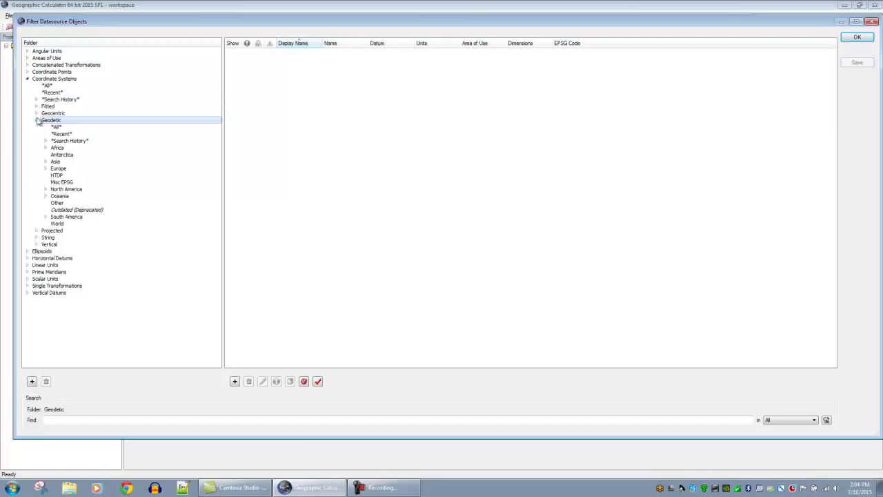
click(56, 127)
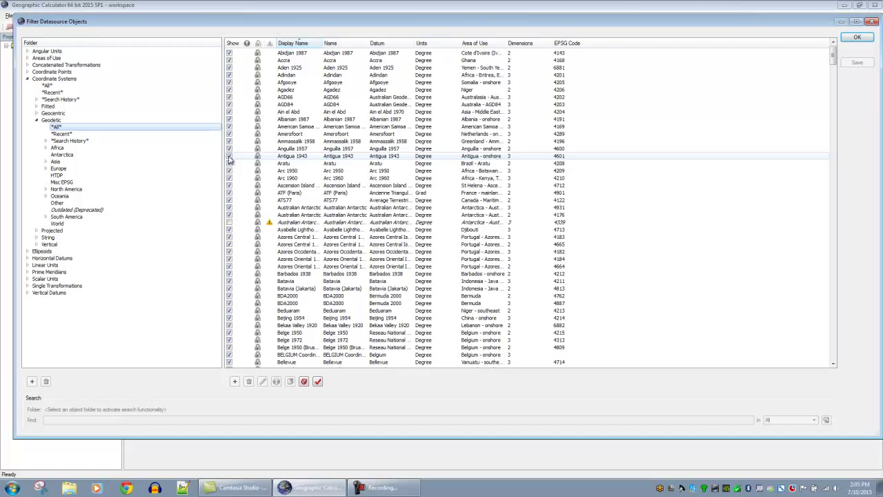
Step: List all angular units in the datasource filters, hide every unit, and show only the two Degree entries
click(229, 163)
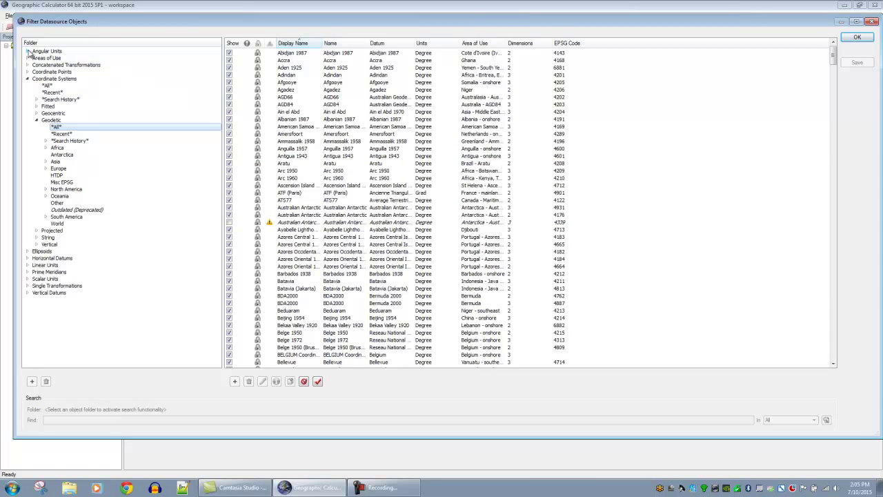
click(26, 79)
click(27, 51)
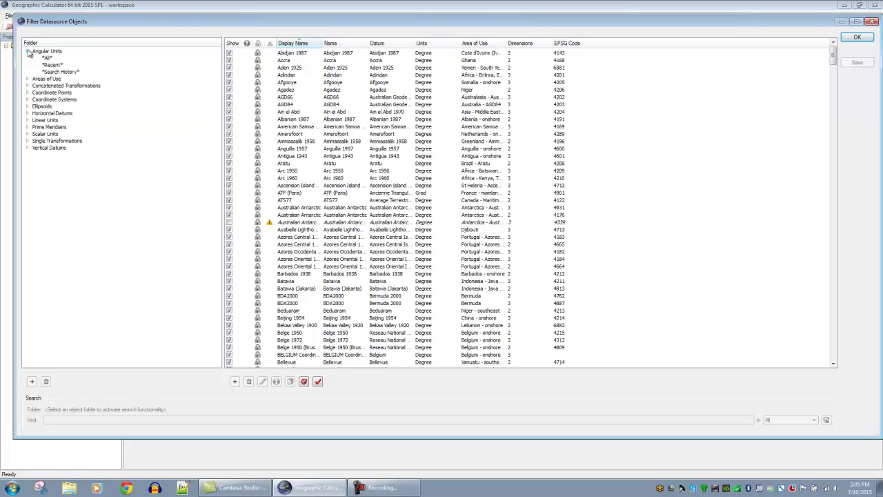
click(52, 59)
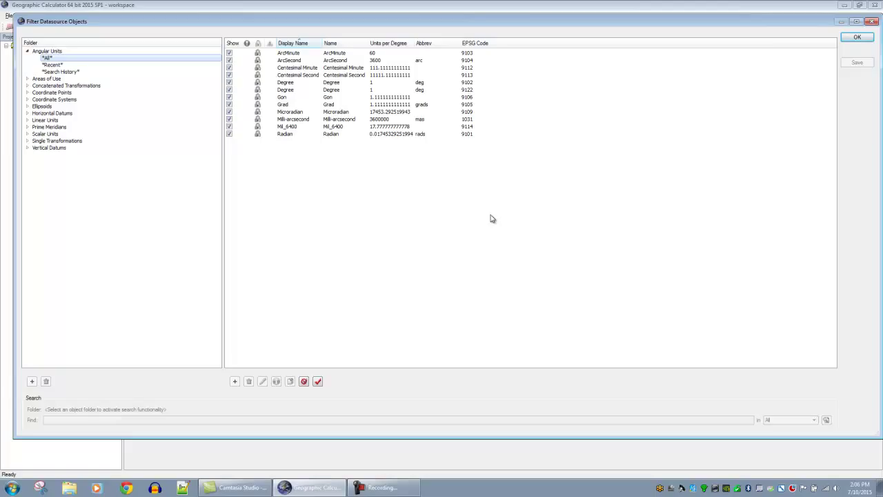
click(304, 382)
click(229, 82)
click(229, 89)
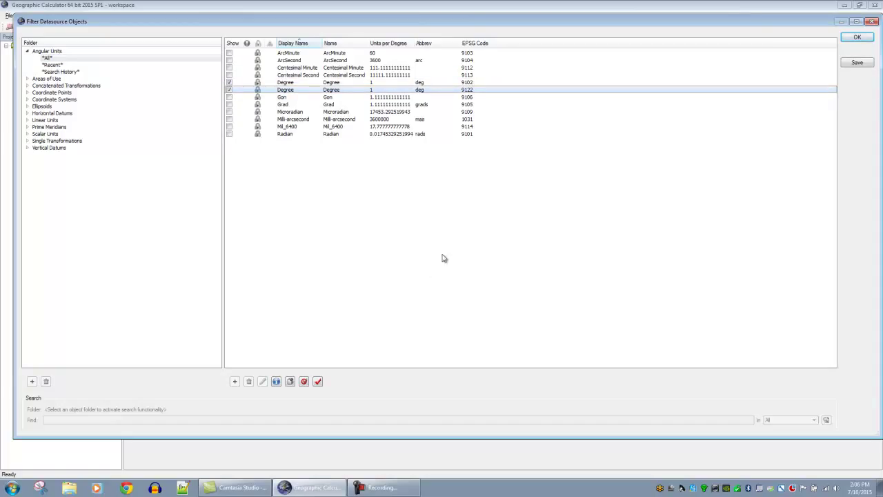
Step: Save the filter changes to the view file and close the datasource filters and administrative settings with the changes accepted
click(847, 63)
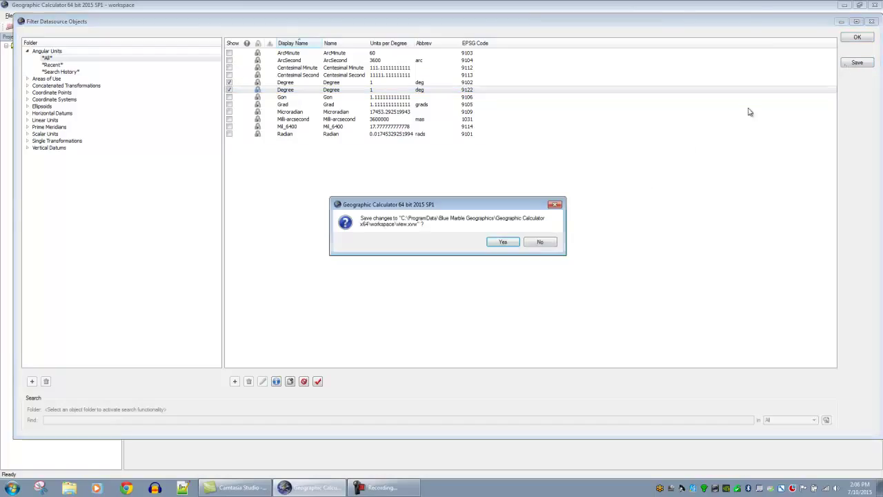
click(505, 242)
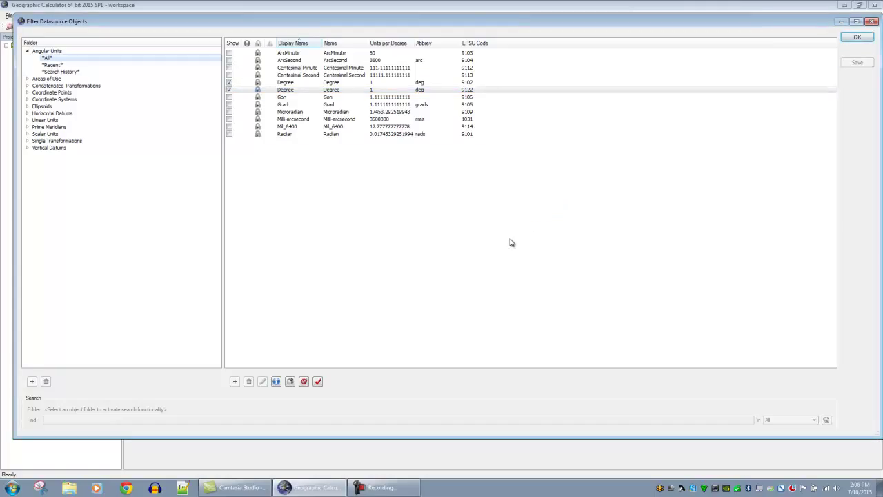
click(849, 40)
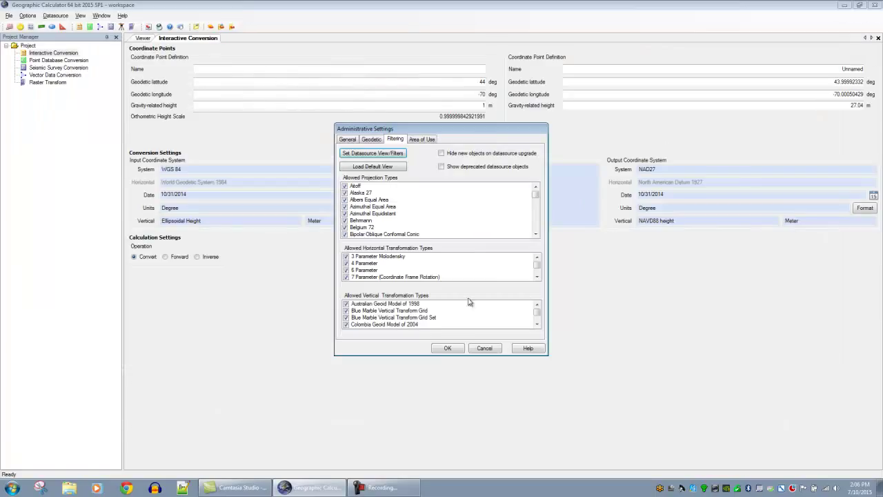
click(445, 349)
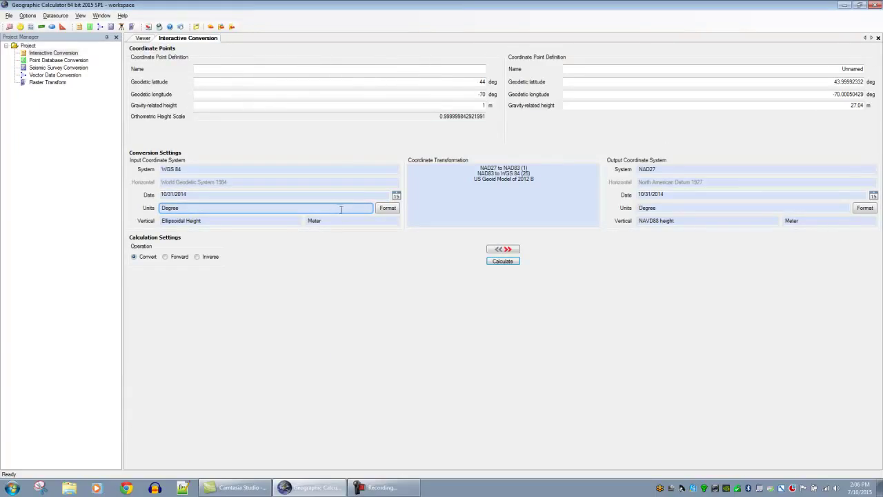
Step: Check which angular units are offered for the input coordinate system and close the selection without changing the unit
double_click(282, 208)
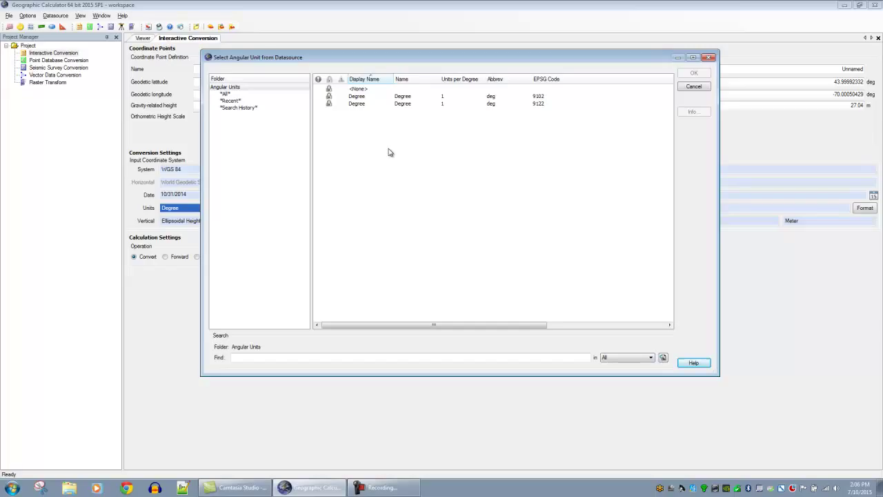
click(710, 57)
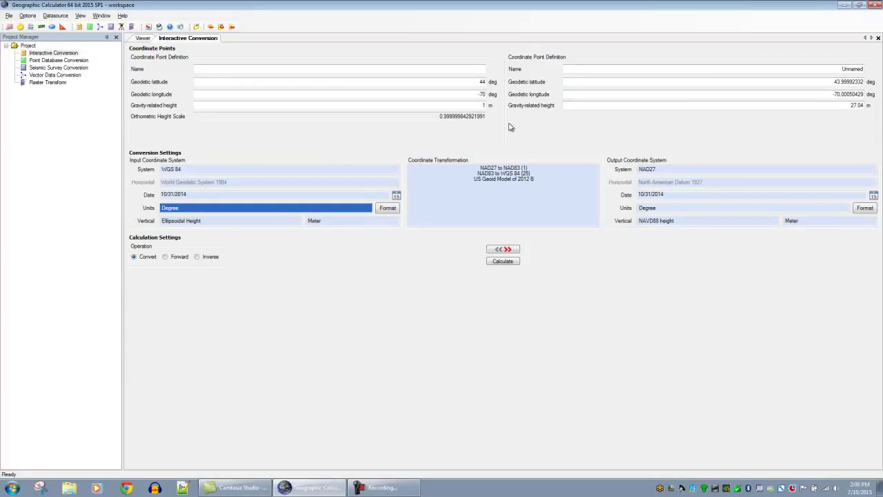
click(57, 18)
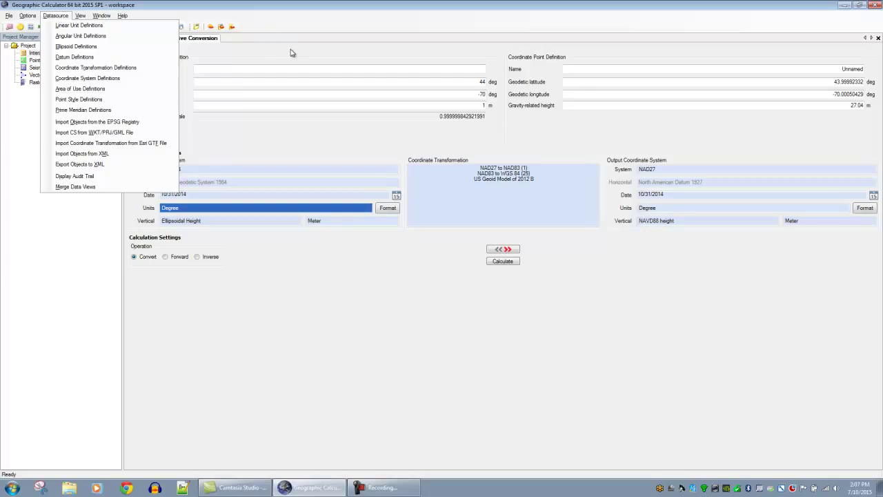
Step: Open the custom areas of use map from the administrative Area of Use settings and fit the whole world in a maximized window
click(28, 15)
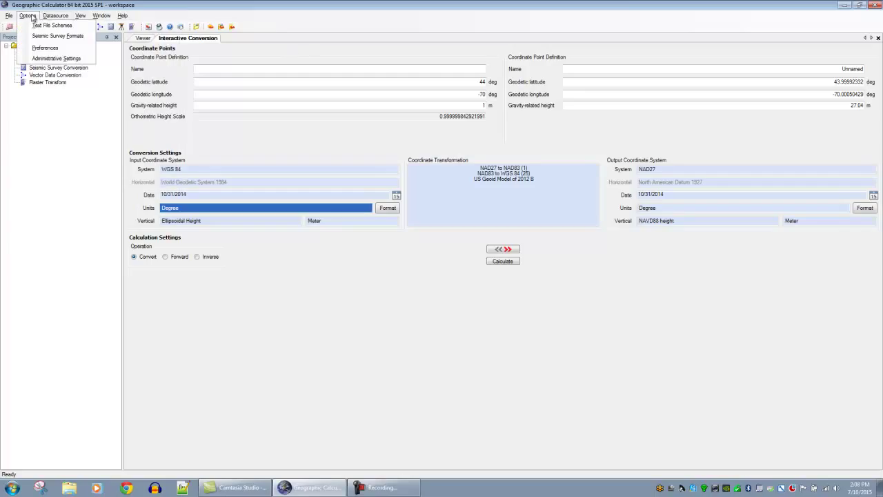
click(50, 59)
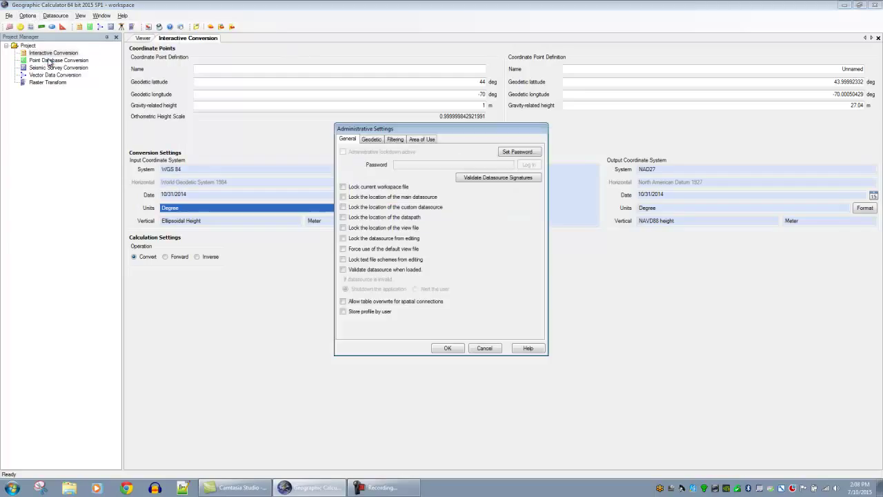
click(423, 139)
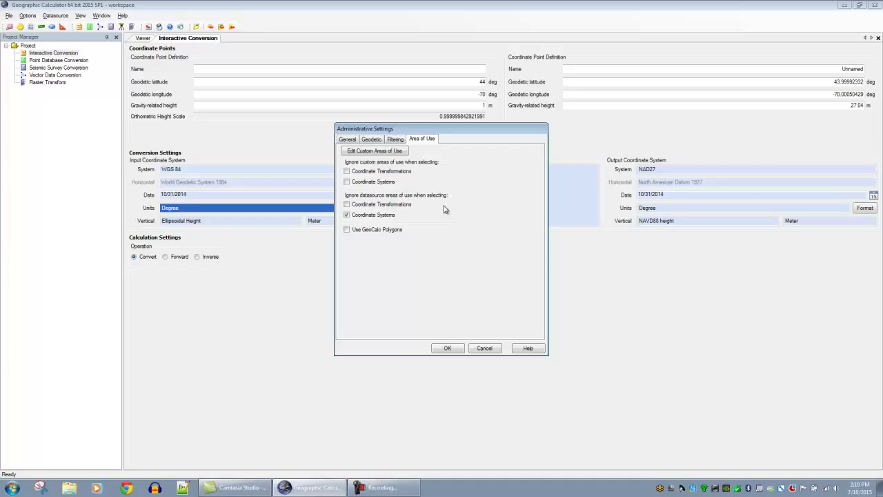
click(386, 155)
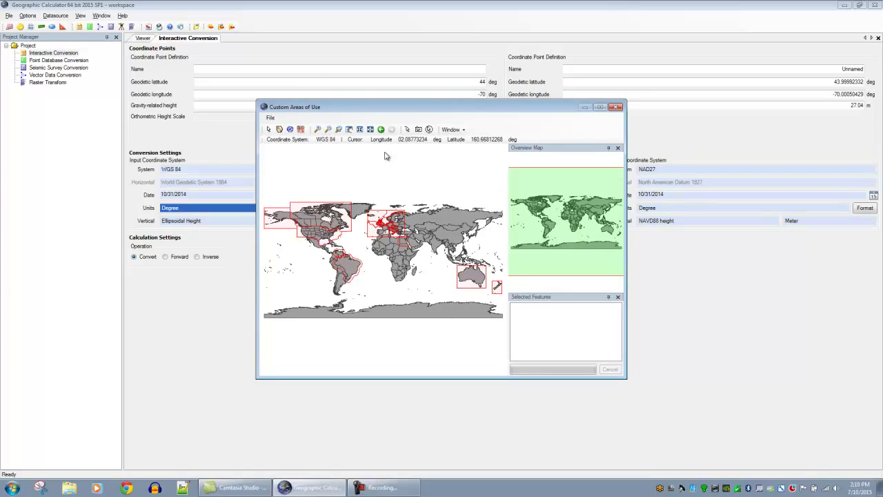
click(599, 107)
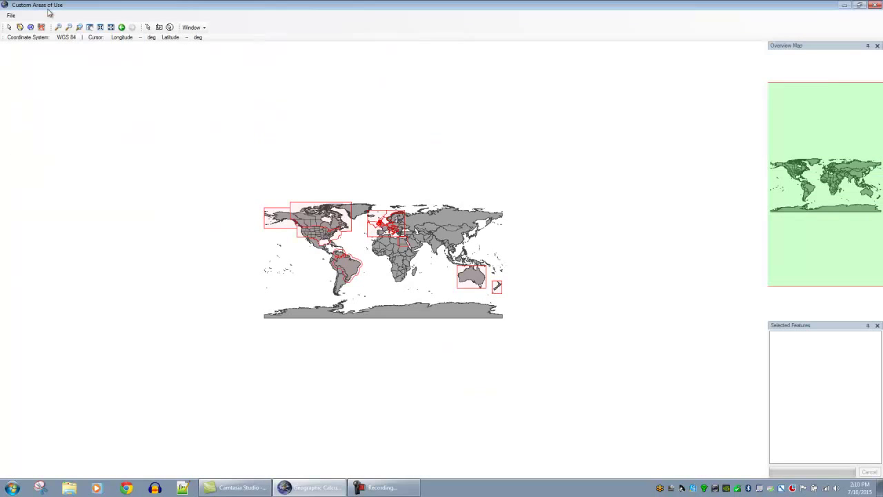
click(110, 27)
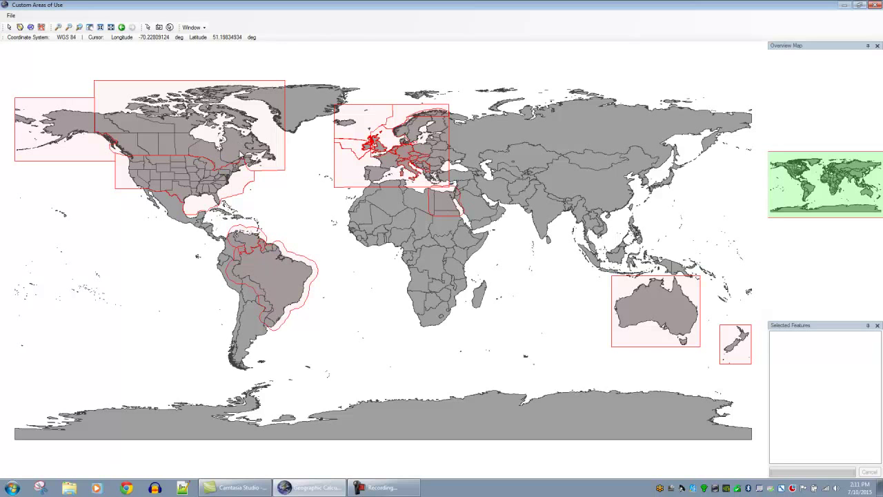
Step: Select the custom area of use covering the contiguous United States, open its properties and examine the priority options
click(149, 27)
click(238, 189)
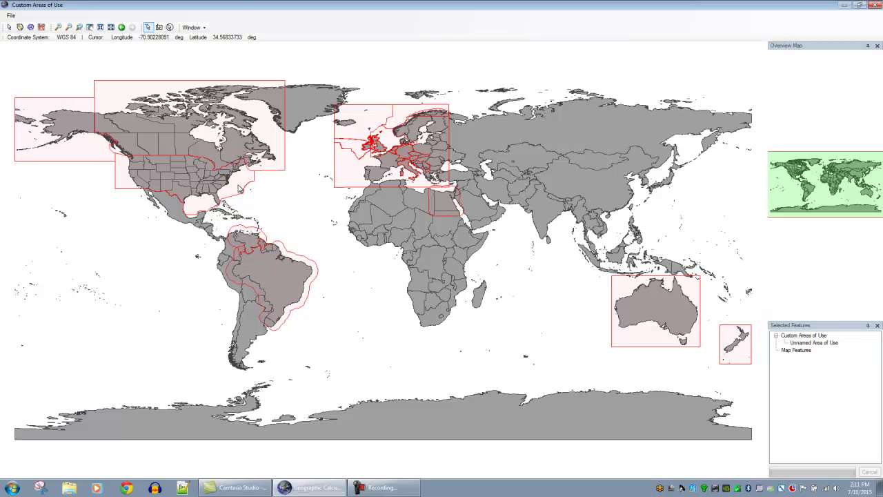
click(810, 343)
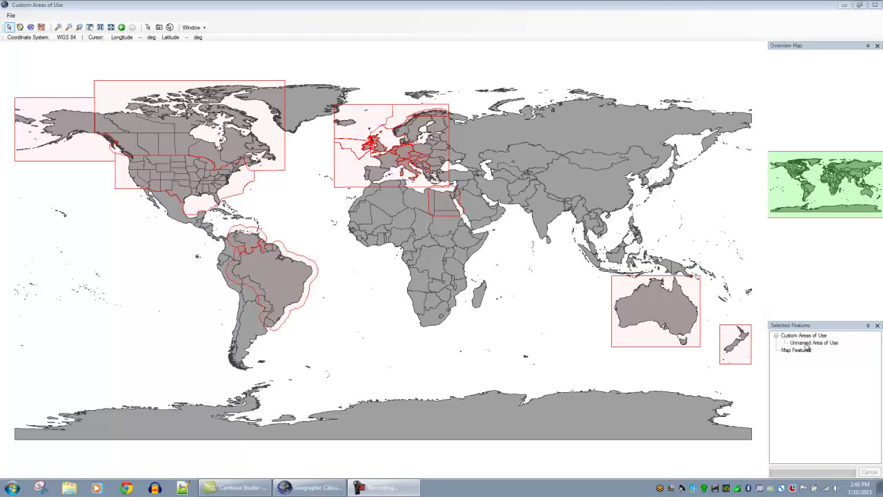
right_click(806, 343)
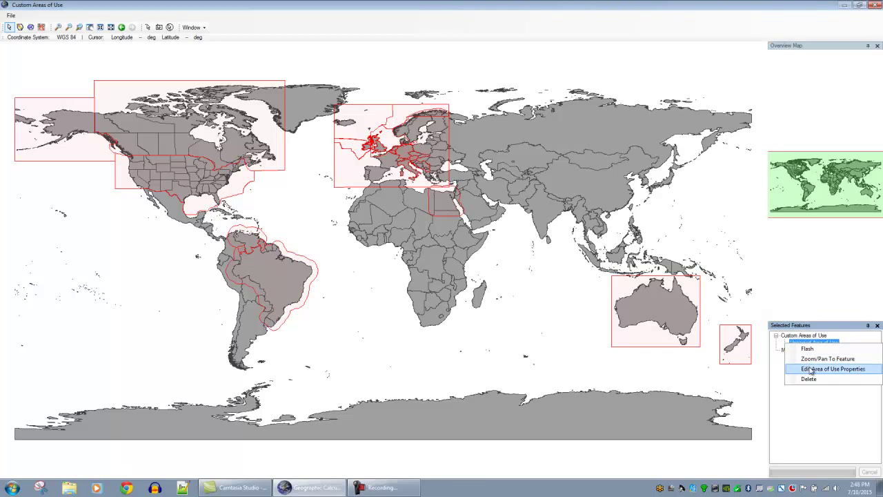
click(802, 370)
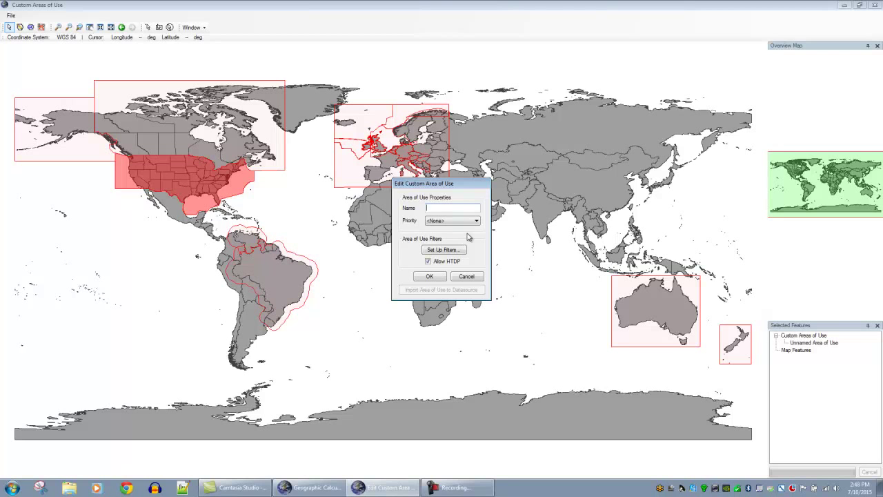
click(472, 222)
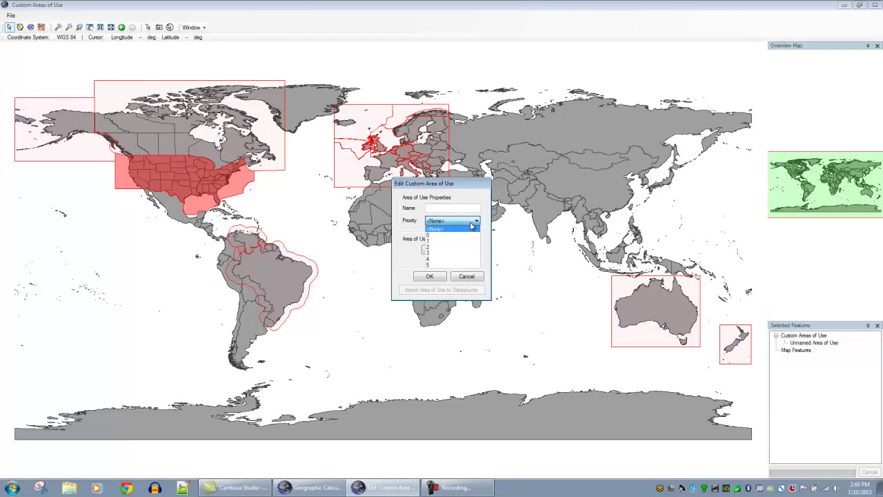
click(487, 225)
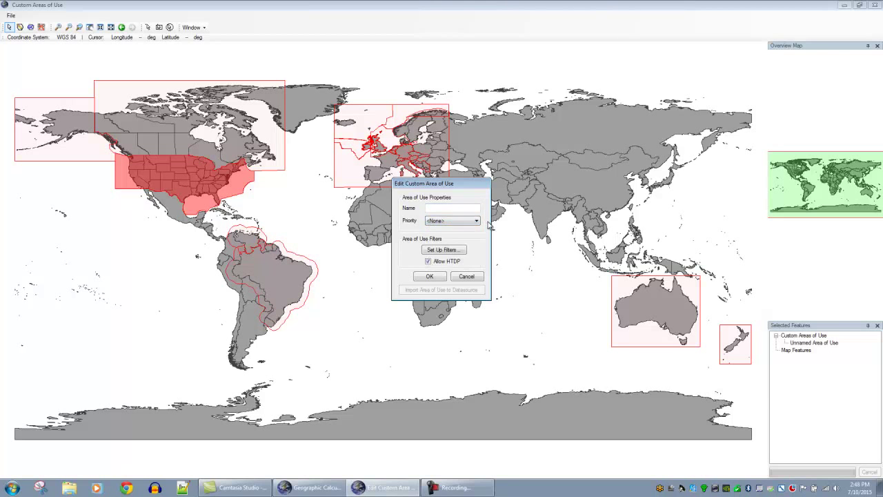
Step: Open the area's filters and search the single datum transformations for "nad27"
click(461, 251)
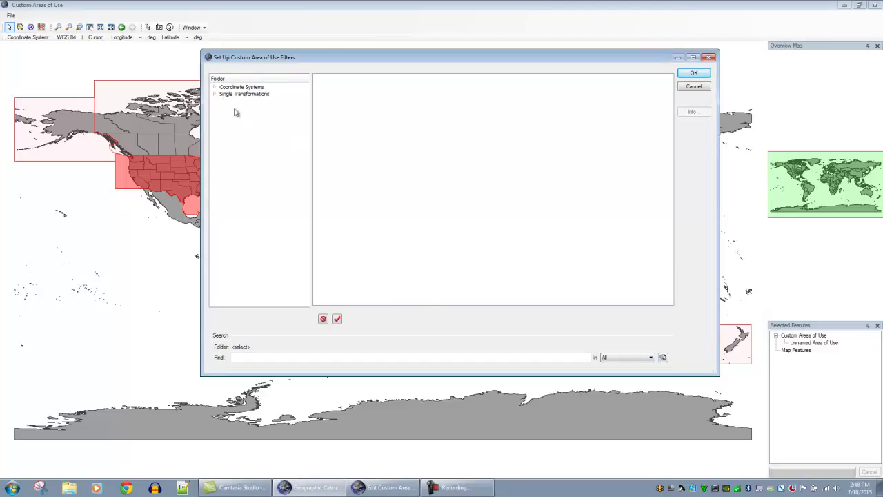
click(214, 95)
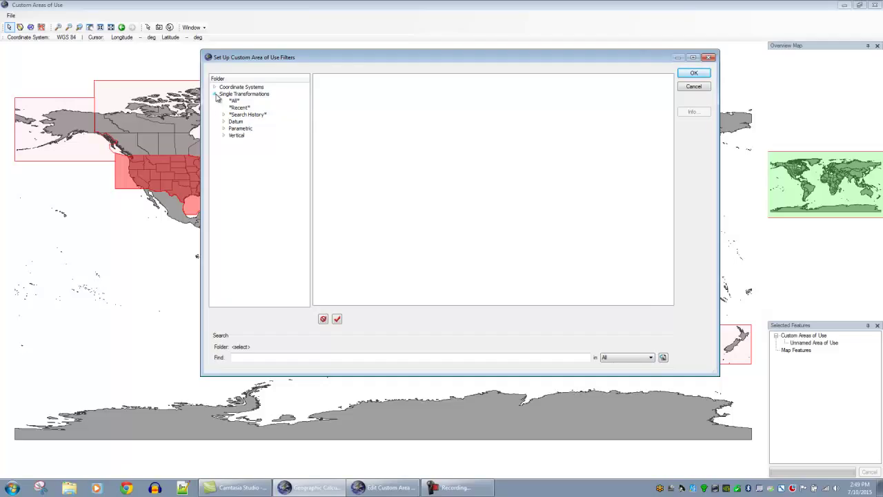
click(233, 122)
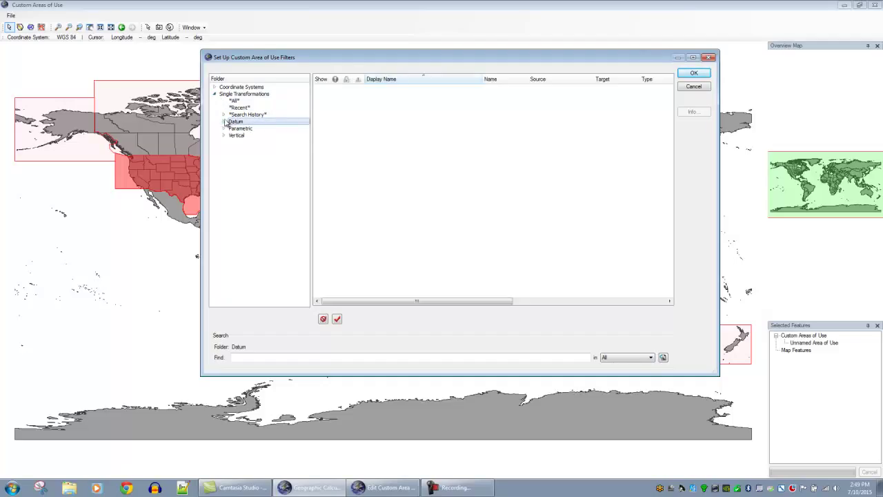
click(224, 122)
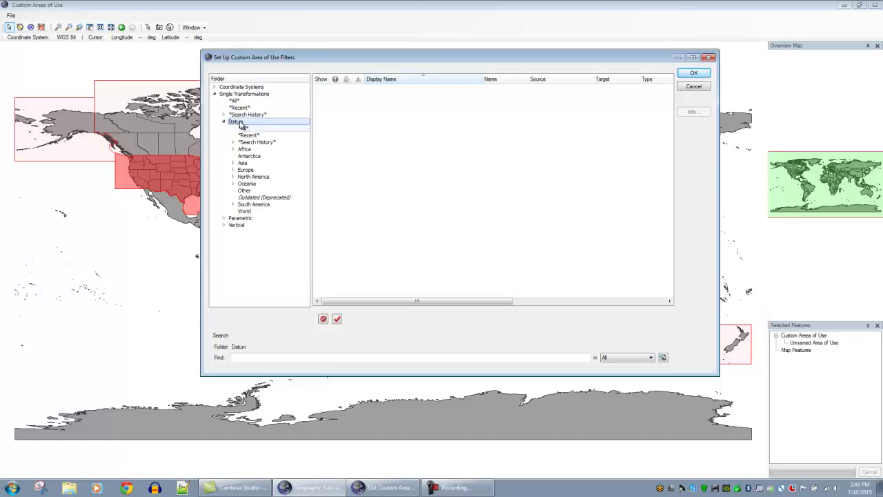
click(256, 358)
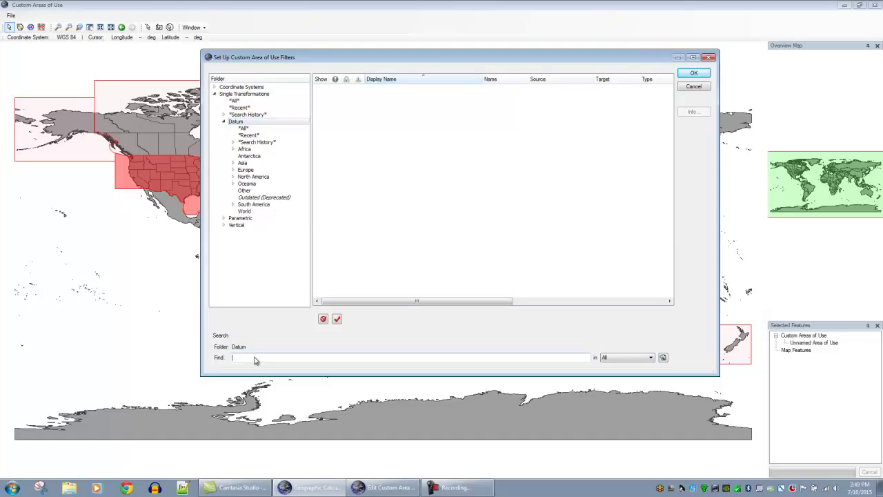
text(nad27)
key(Return)
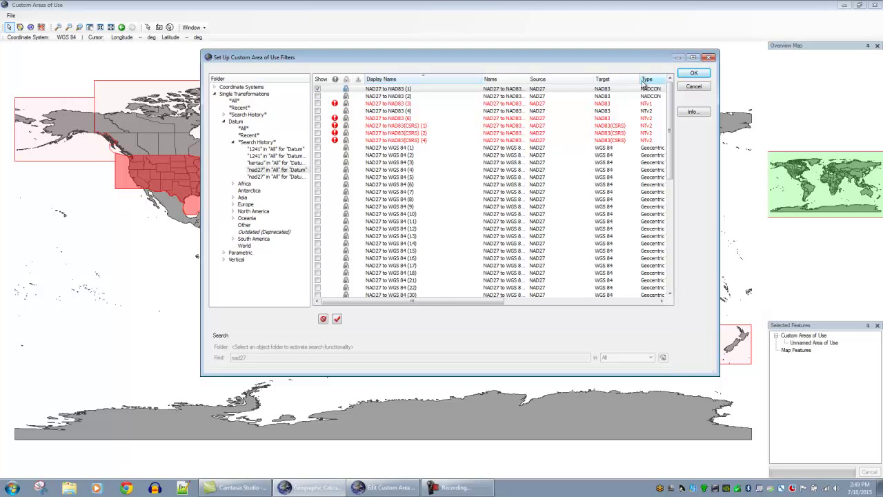
Step: Review which NAD27 transformations are enabled for the United States area and accept the filters
drag(671, 102, 666, 173)
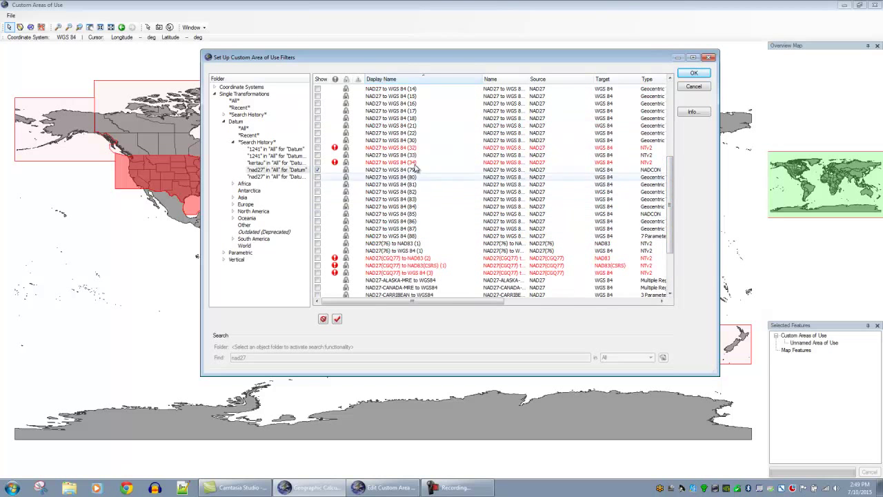
drag(673, 201, 665, 119)
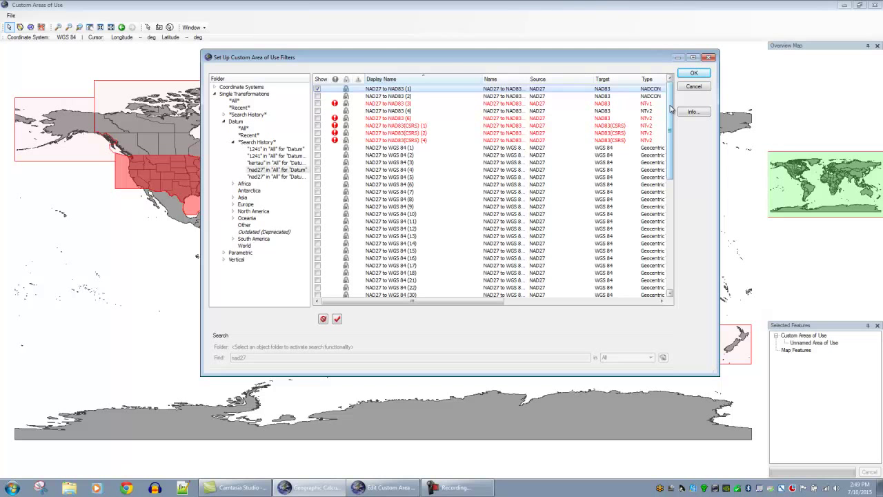
drag(670, 108, 665, 153)
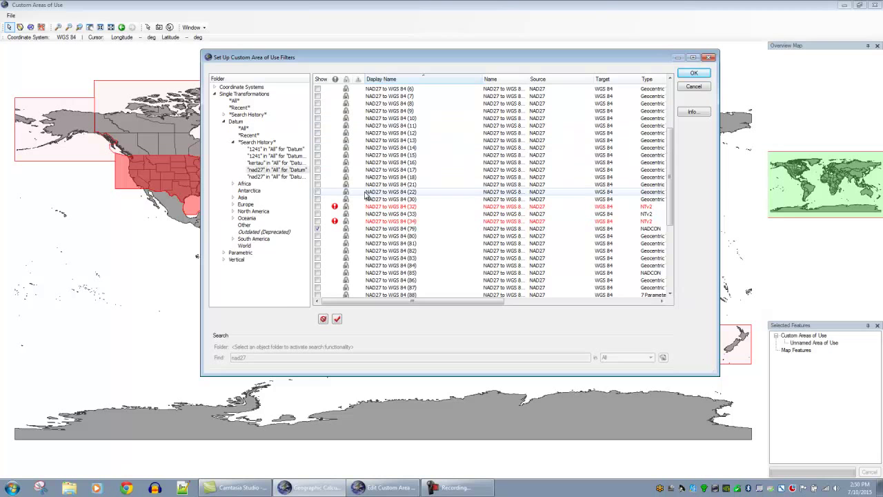
click(690, 73)
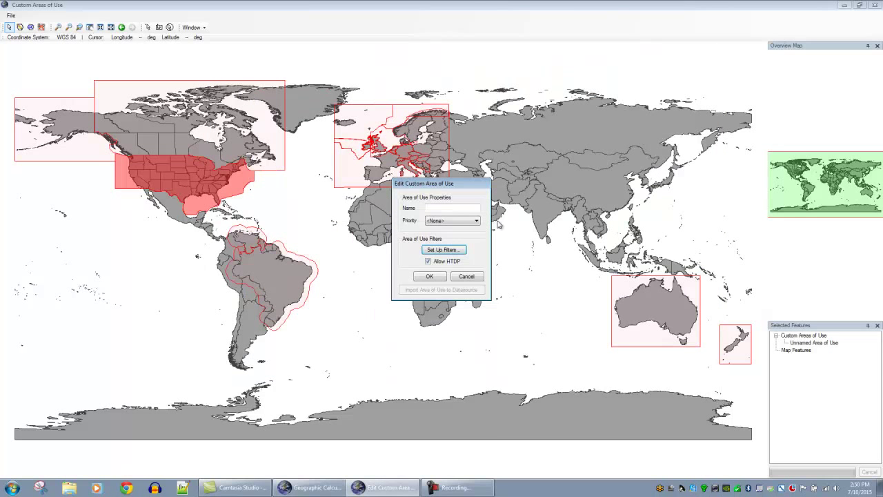
Step: Cancel the area of use edit, close the custom areas map, and dismiss the administrative settings after viewing the Filtering options
click(468, 277)
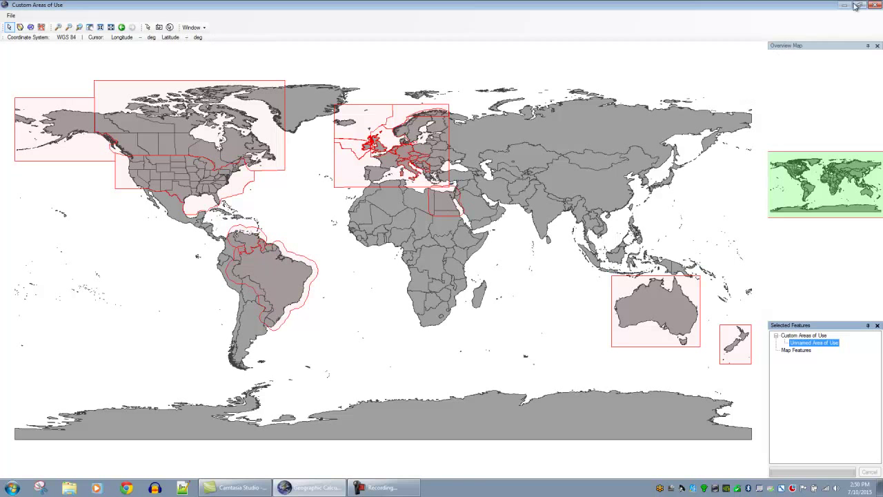
click(875, 6)
click(394, 140)
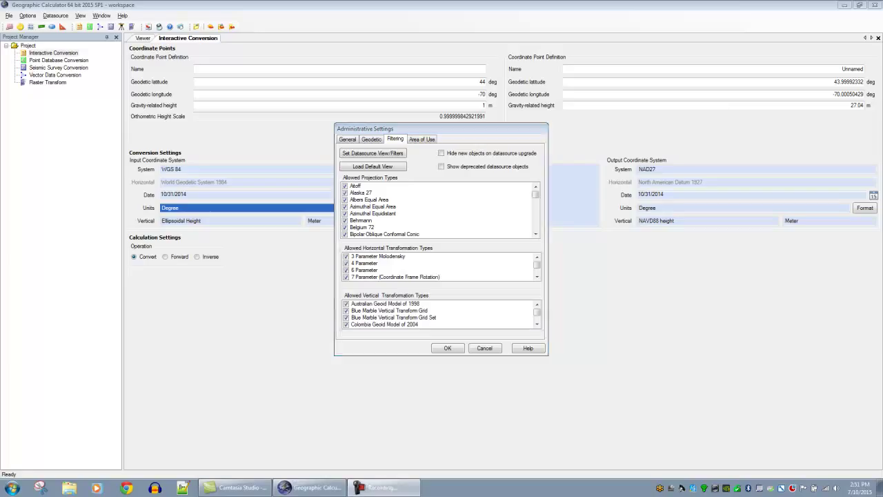
key(Return)
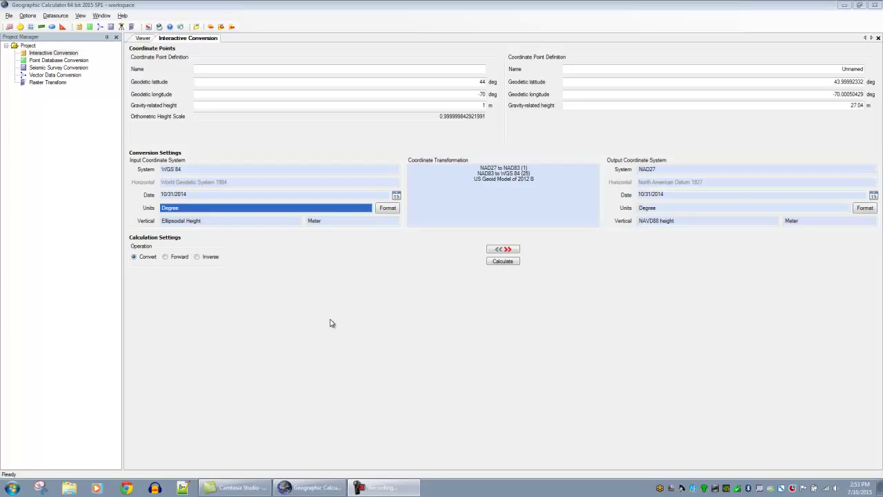
Step: Open the preferences, review the General and File Locations settings, and examine the full datasource data path
click(28, 16)
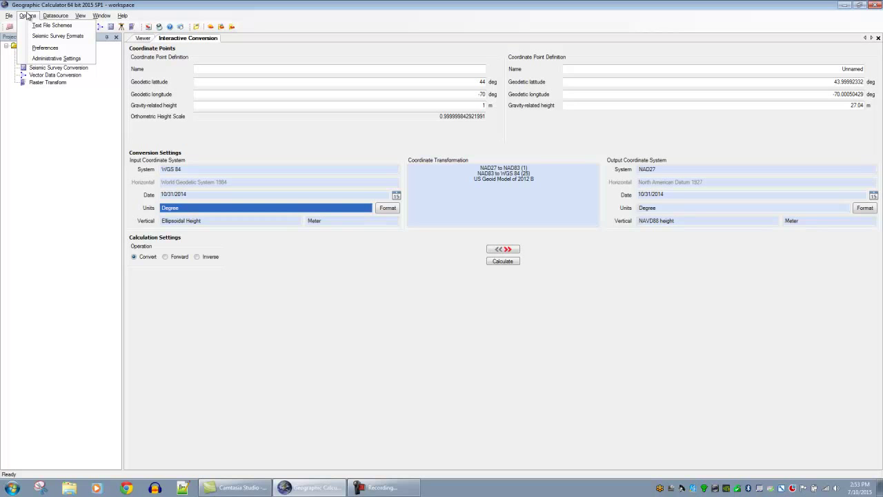
click(65, 48)
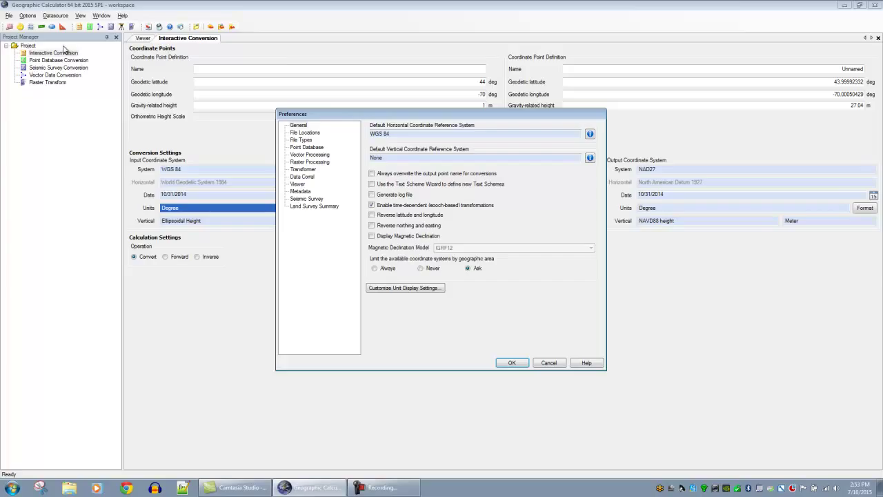
click(312, 133)
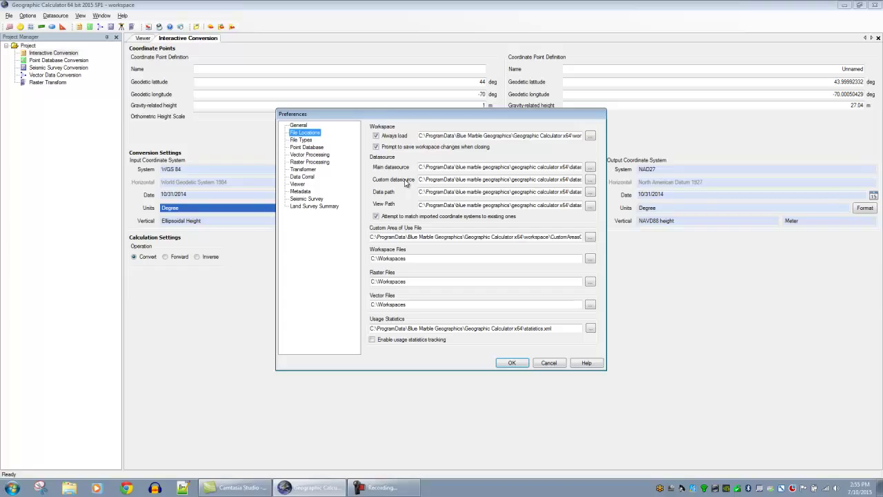
drag(418, 191, 595, 199)
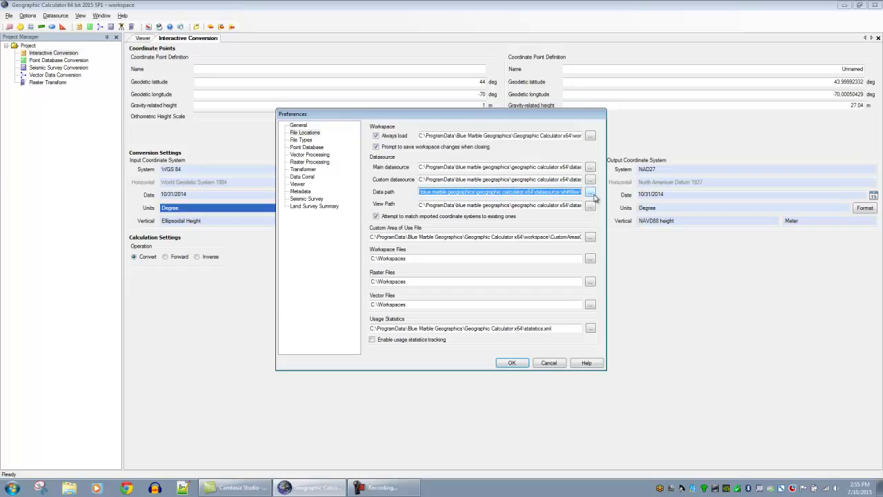